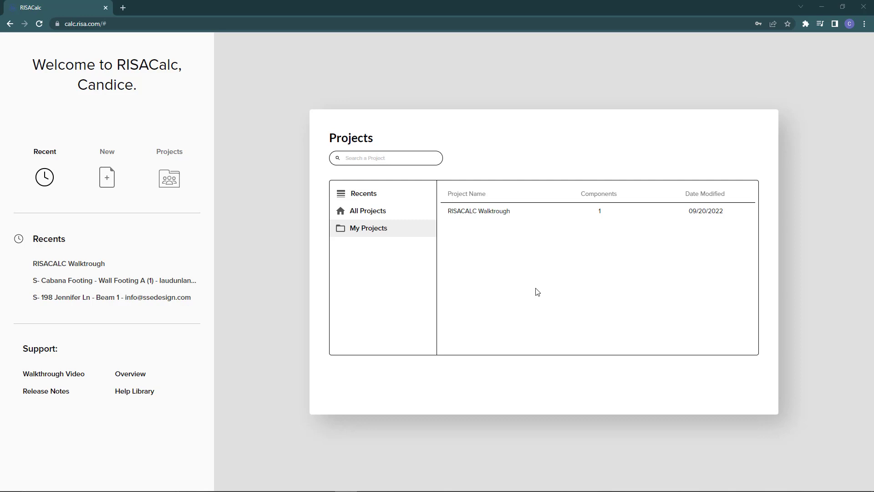
Step: Create a new project named "RISACalc - Residence" with a Beam as its first component
{"action": "left_click", "coordinate": [107, 178]}
{"action": "left_click", "coordinate": [417, 171]}
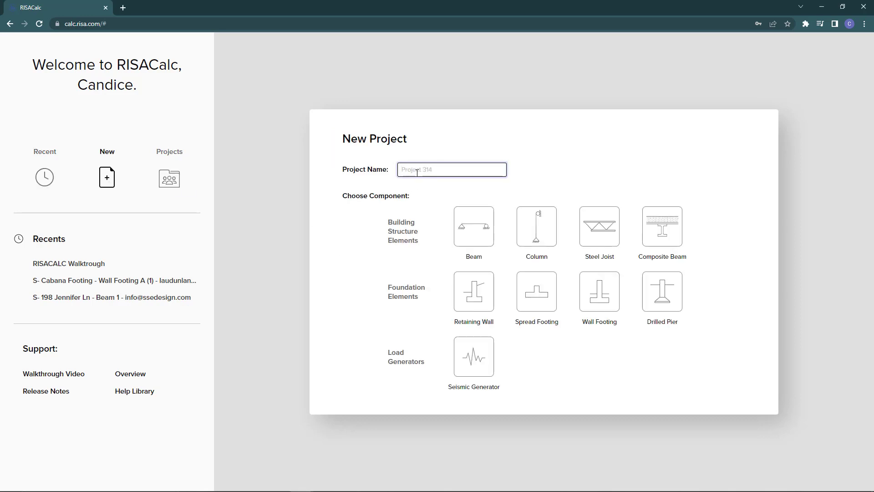
{"action": "type", "text": "RISACalc - Residence"}
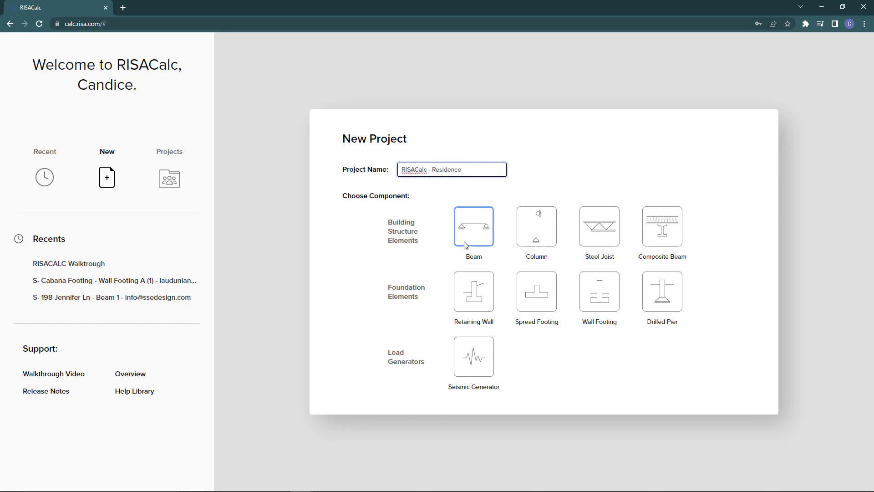
{"action": "left_click", "coordinate": [484, 230]}
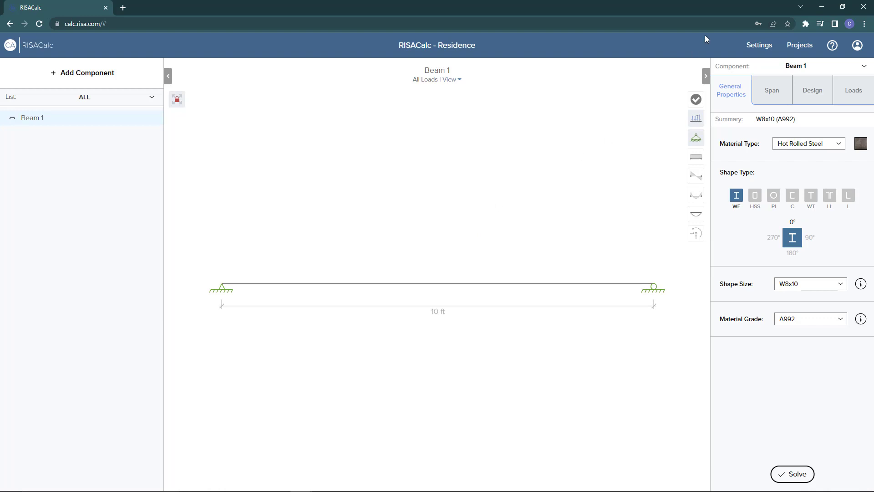
Step: Review the design code settings, including the available wood codes, and close them without changes
{"action": "left_click", "coordinate": [765, 45]}
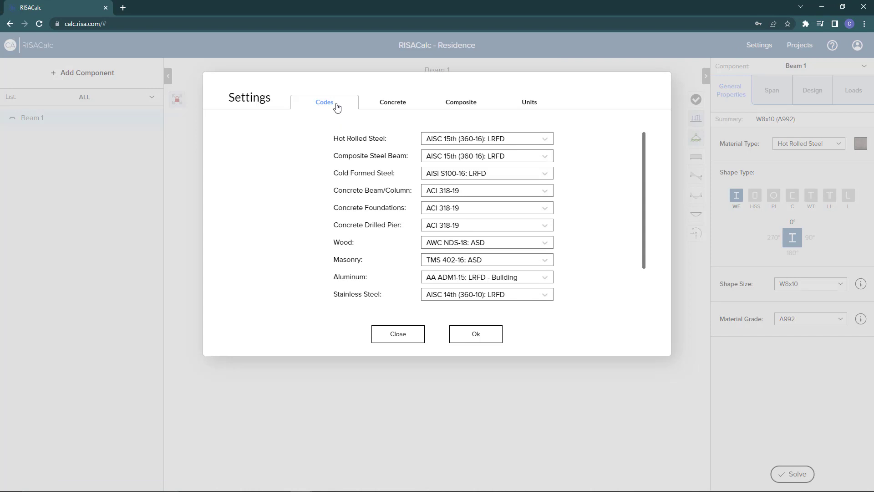
{"action": "left_click", "coordinate": [543, 245]}
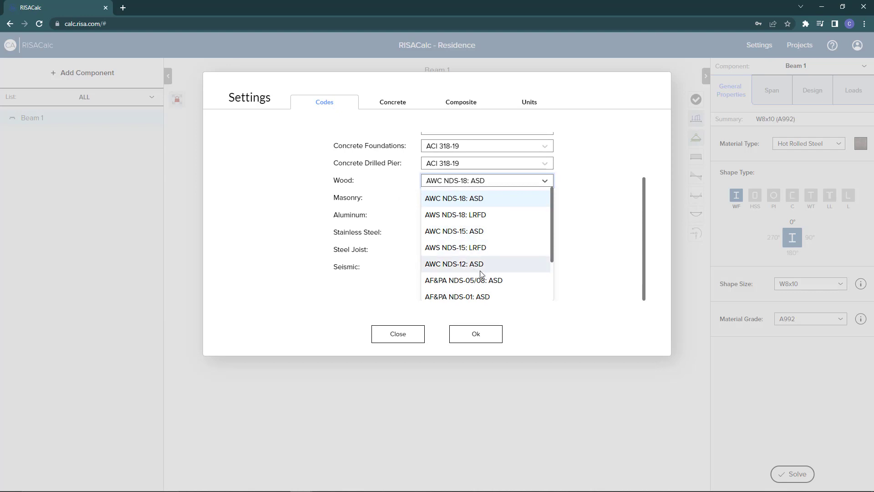
{"action": "scroll", "coordinate": [478, 274], "scroll_direction": "down", "scroll_amount": 2}
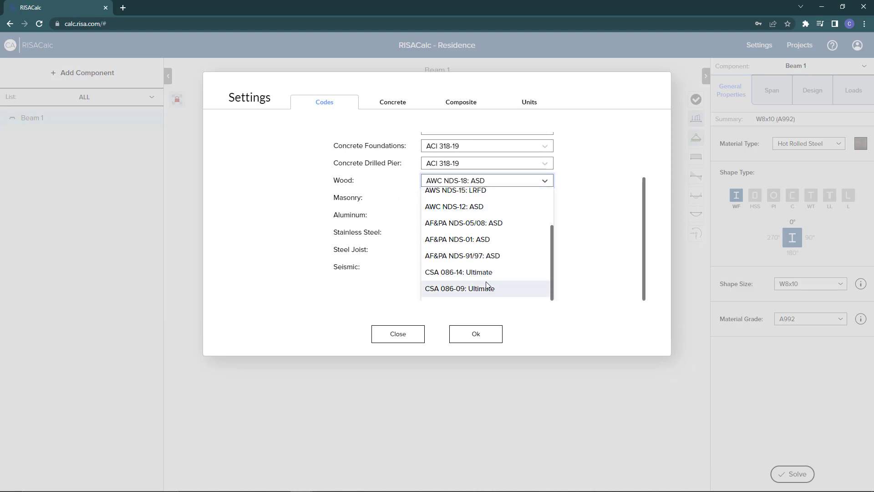
{"action": "scroll", "coordinate": [487, 282], "scroll_direction": "up", "scroll_amount": 2}
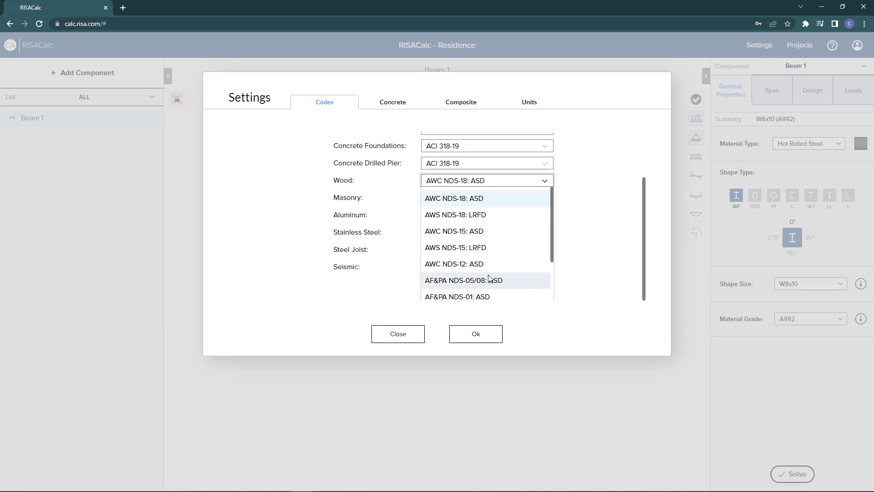
{"action": "left_click", "coordinate": [401, 337]}
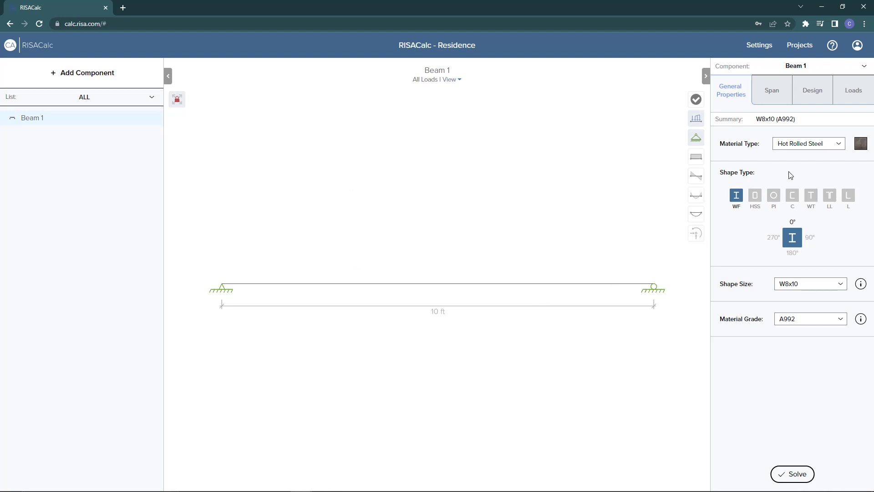
Step: Set the beam's material type to Wood and its grade to No.1, keeping solid sawn Douglas Fir-Larch
{"action": "left_click", "coordinate": [836, 147]}
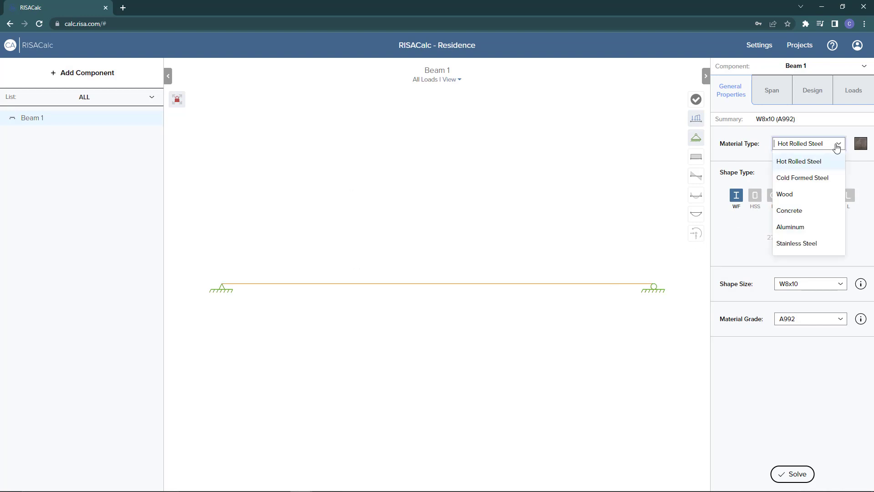
{"action": "left_click", "coordinate": [801, 196]}
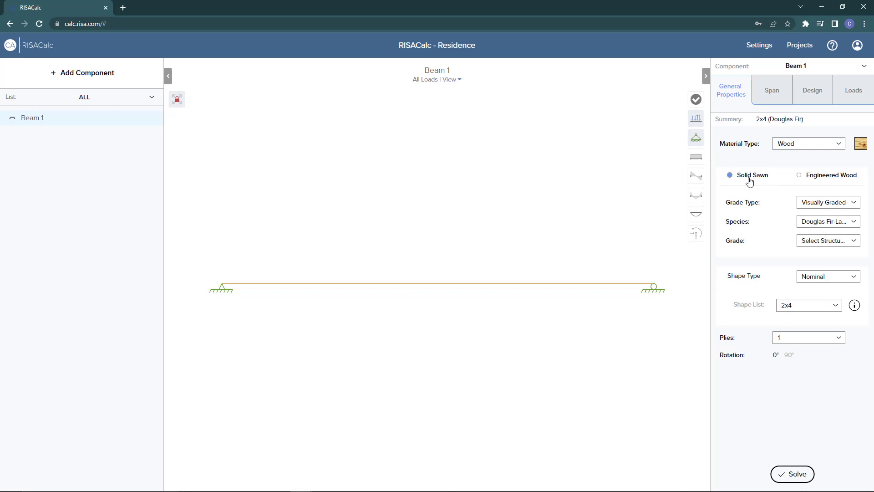
{"action": "left_click", "coordinate": [858, 223]}
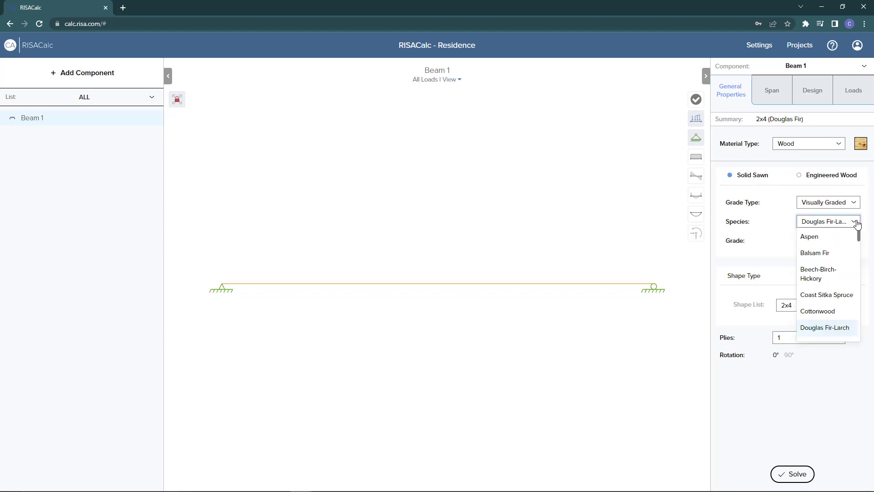
{"action": "left_click", "coordinate": [857, 223]}
{"action": "left_click", "coordinate": [855, 240]}
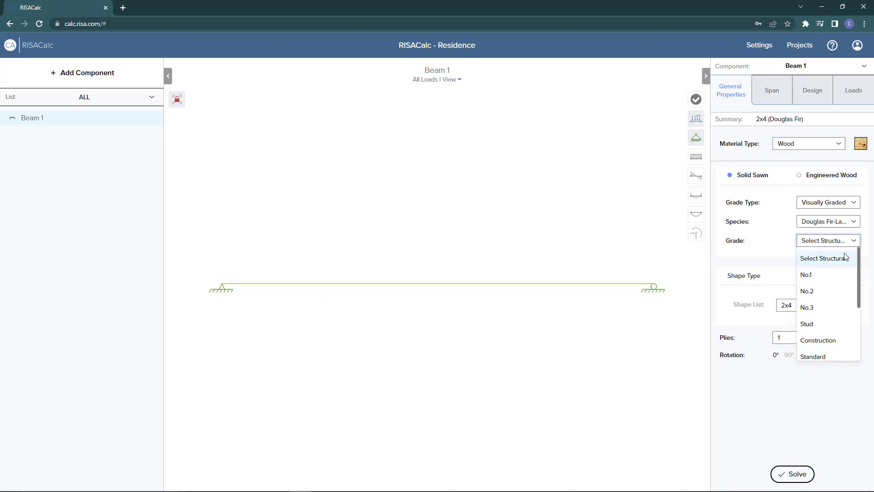
{"action": "left_click", "coordinate": [815, 278]}
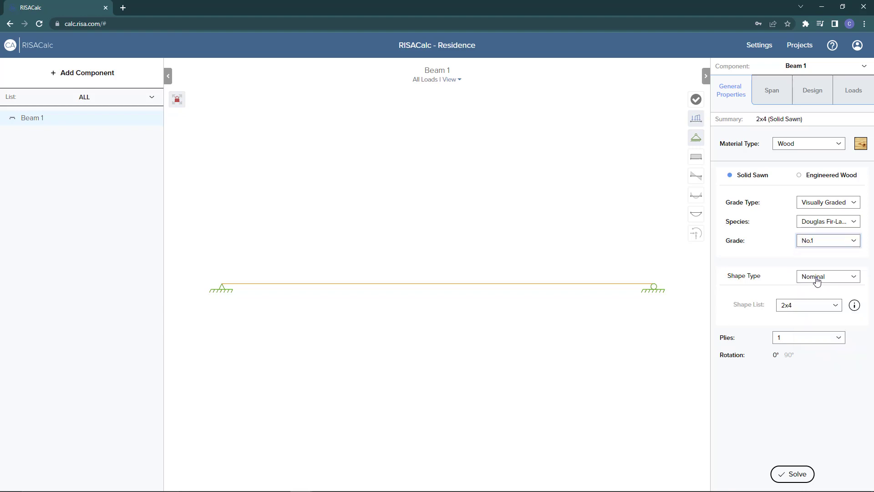
Step: Choose 2x12 as the beam's nominal shape size
{"action": "left_click", "coordinate": [836, 309]}
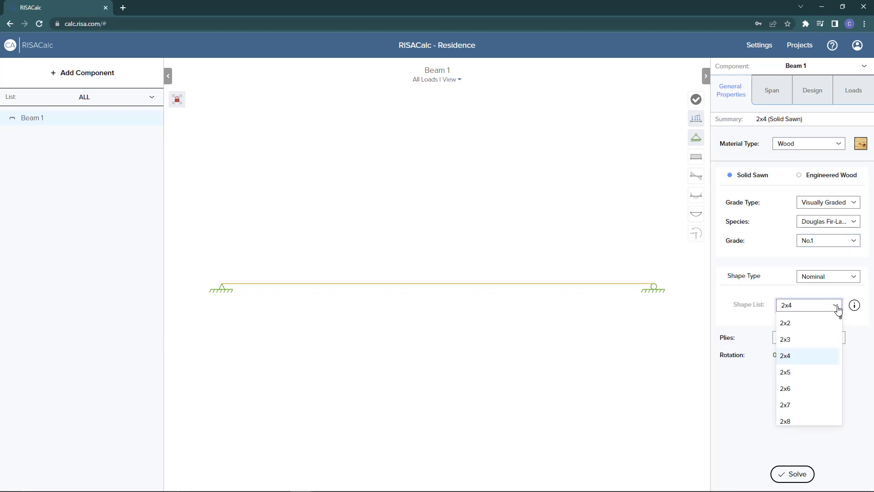
{"action": "scroll", "coordinate": [827, 354], "scroll_direction": "down", "scroll_amount": 2}
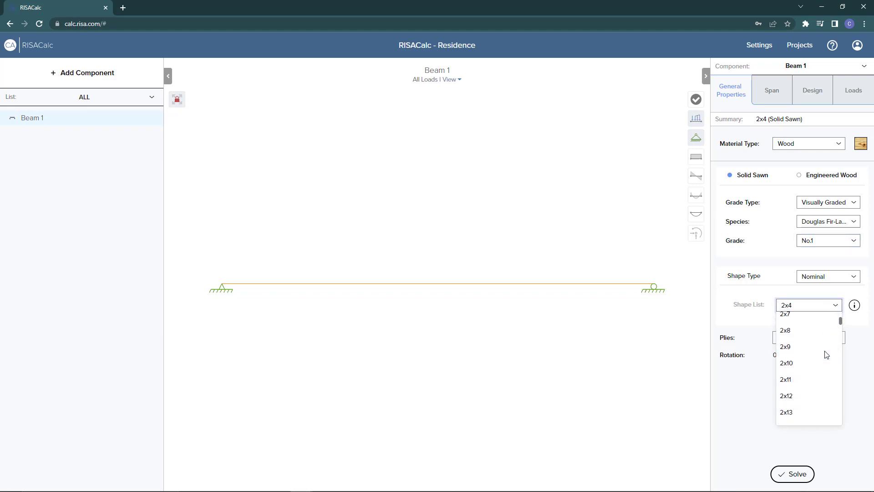
{"action": "left_click", "coordinate": [796, 397]}
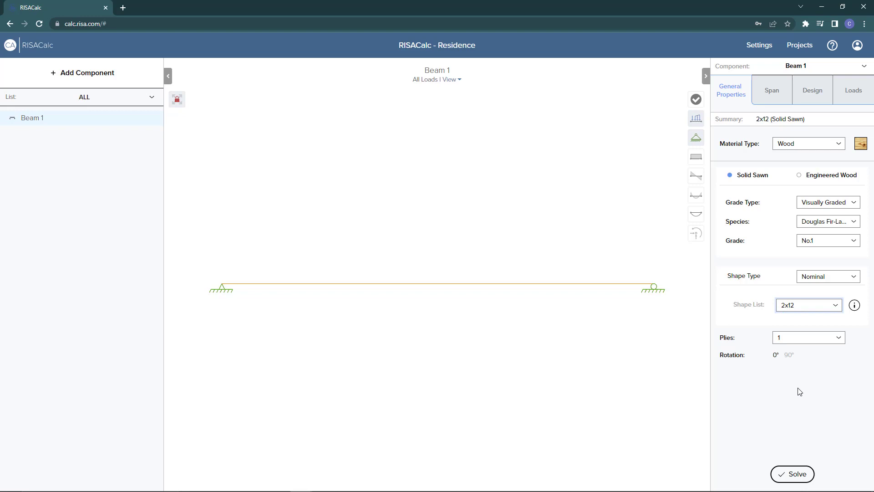
Step: Check the plies setting and the wood shape properties of the 2x12 without changing anything
{"action": "left_click", "coordinate": [840, 342]}
{"action": "left_click", "coordinate": [840, 342]}
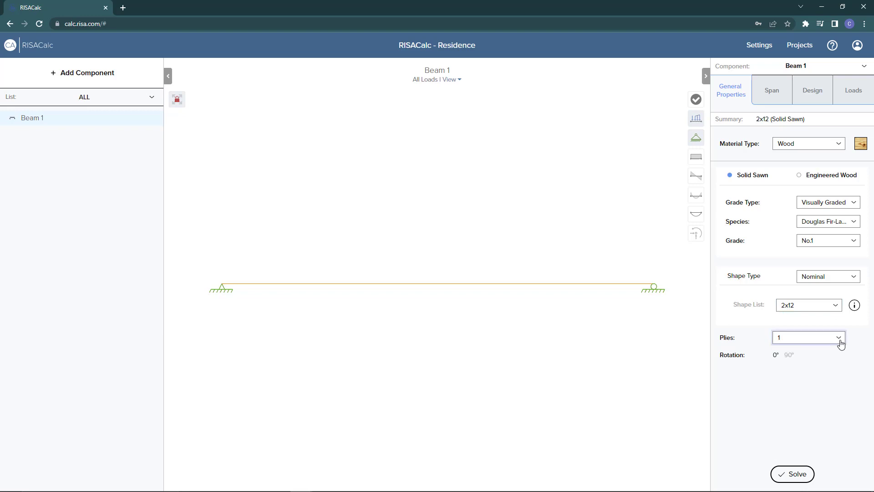
{"action": "left_click", "coordinate": [855, 310]}
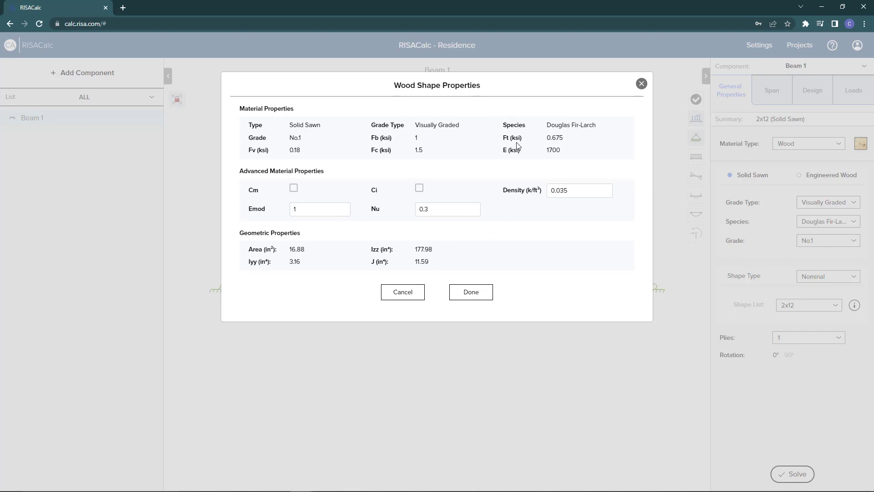
{"action": "left_click", "coordinate": [406, 297]}
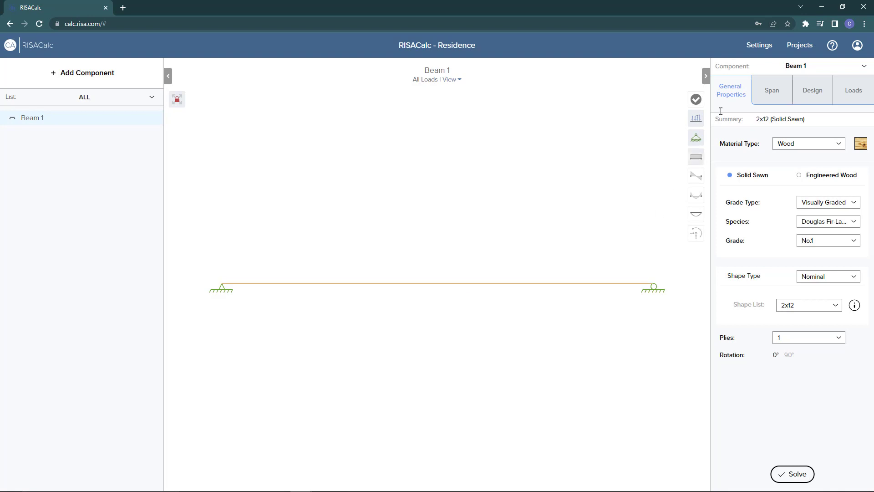
Step: Add a second span 3 ft long to the beam and leave its right end unsupported to form a cantilever
{"action": "left_click", "coordinate": [769, 94]}
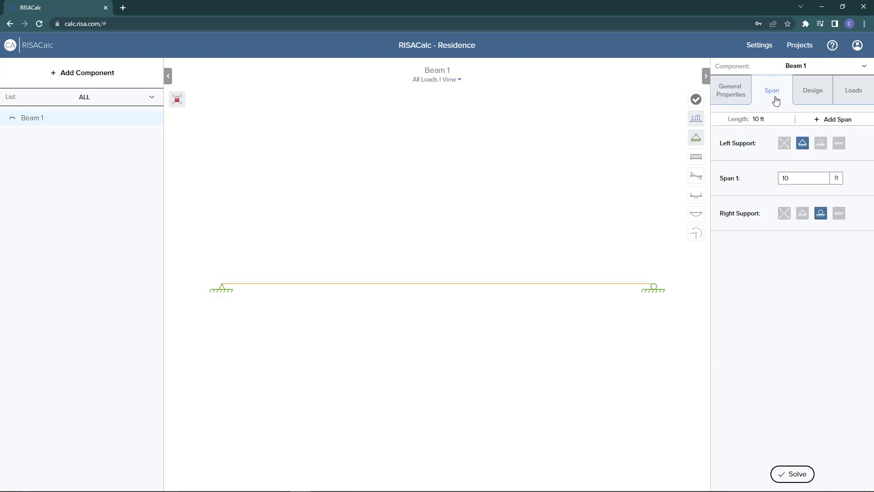
{"action": "left_click", "coordinate": [819, 120]}
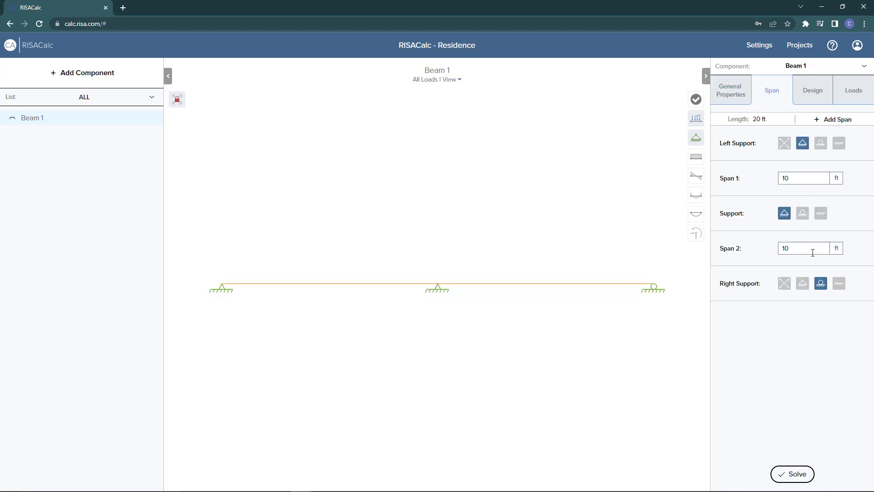
{"action": "left_click_drag", "start_coordinate": [807, 249], "coordinate": [771, 253]}
{"action": "type", "text": "3"}
{"action": "left_click", "coordinate": [799, 267]}
{"action": "left_click", "coordinate": [786, 284]}
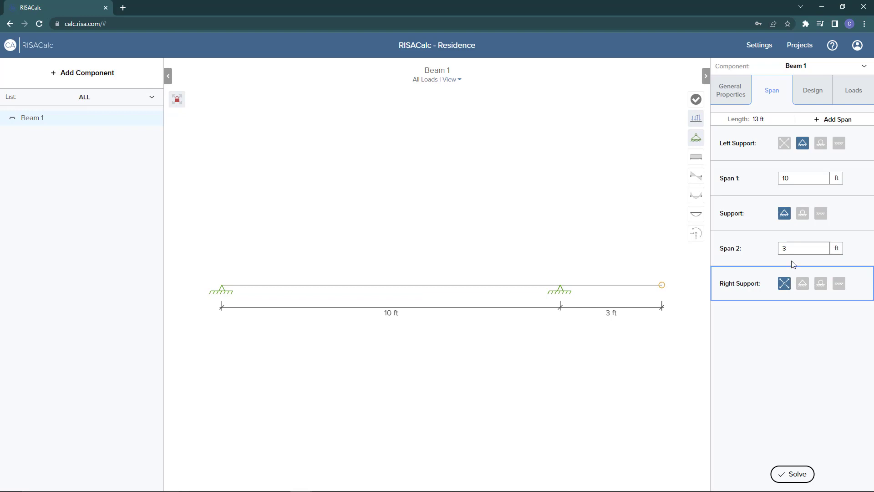
Step: Set the beam's bracing to At Supports for out of plane, in plane, top face and bottom face
{"action": "left_click", "coordinate": [812, 95]}
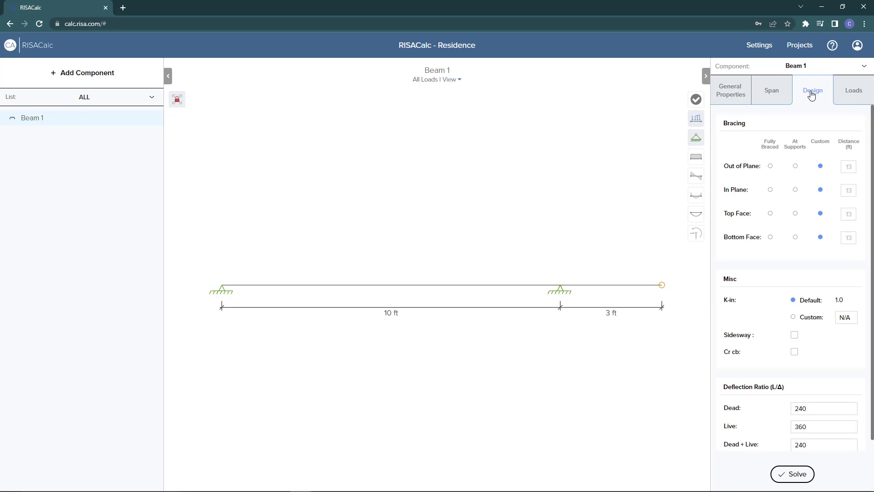
{"action": "left_click", "coordinate": [796, 167]}
{"action": "left_click", "coordinate": [796, 189]}
{"action": "left_click", "coordinate": [795, 211]}
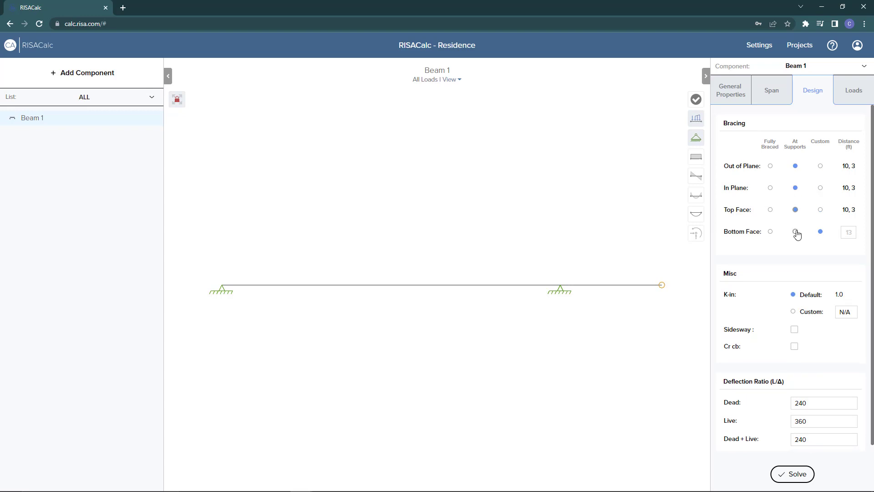
{"action": "left_click", "coordinate": [796, 231]}
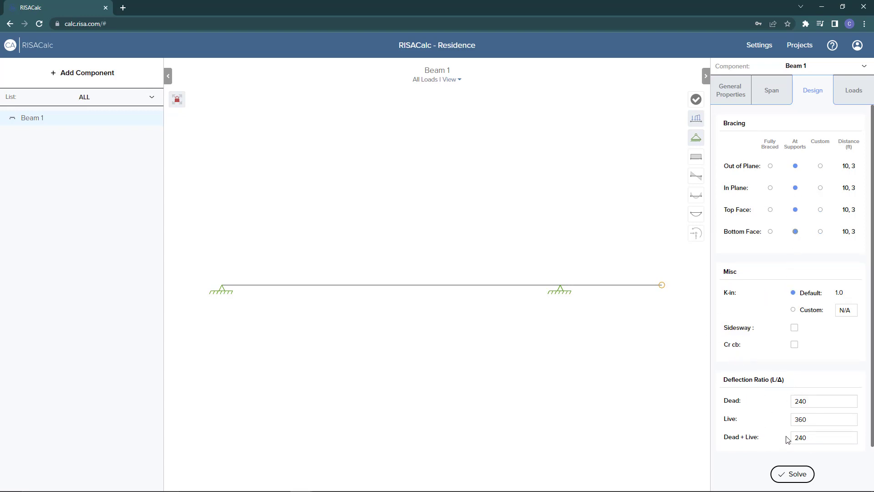
Step: Add a vertical dead point load of 0.25 k located 5 ft along the beam
{"action": "left_click", "coordinate": [850, 95]}
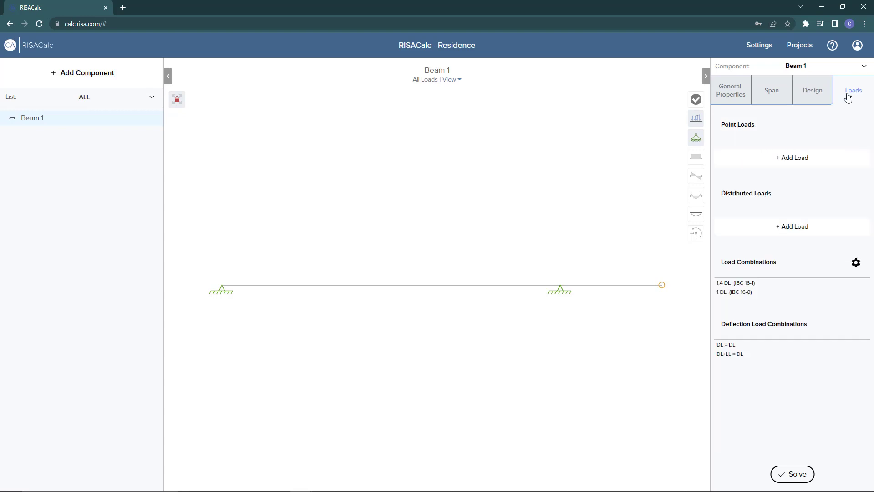
{"action": "left_click", "coordinate": [791, 163]}
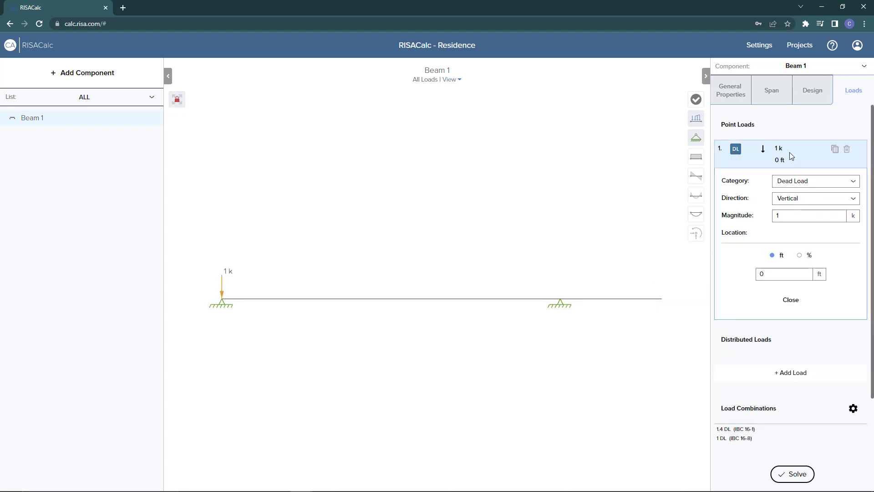
{"action": "left_click", "coordinate": [792, 219]}
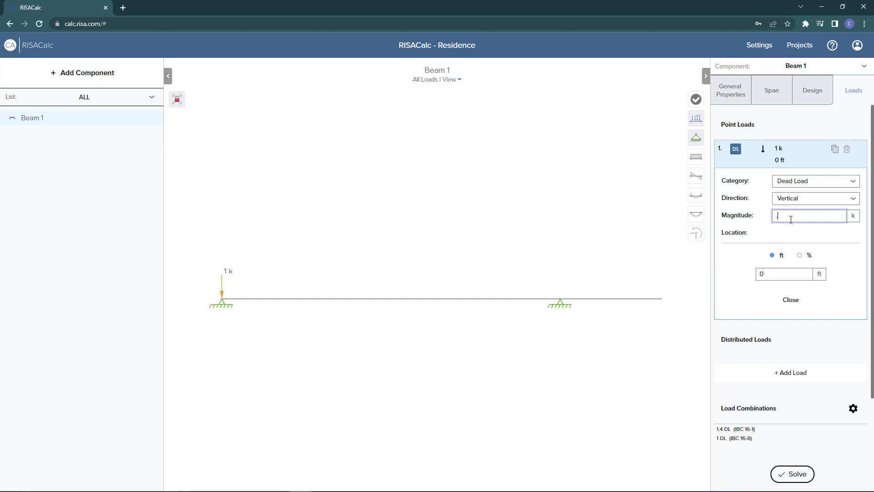
{"action": "left_click", "coordinate": [854, 182]}
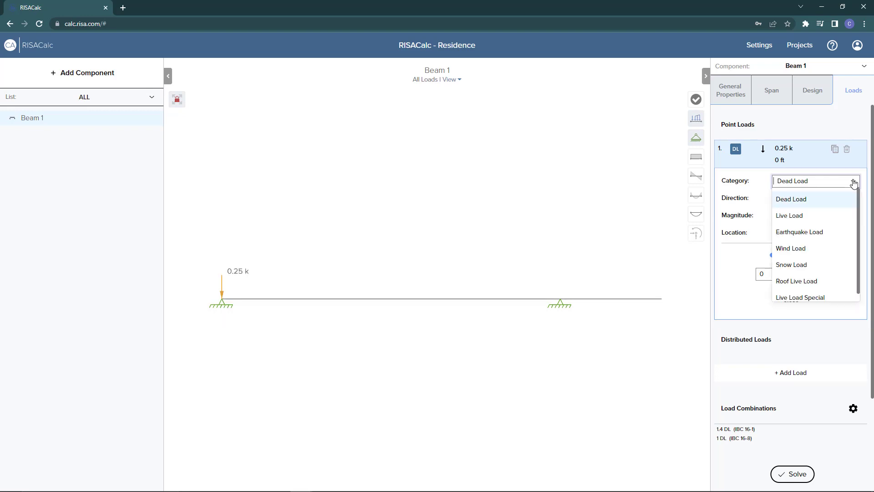
{"action": "left_click", "coordinate": [854, 183]}
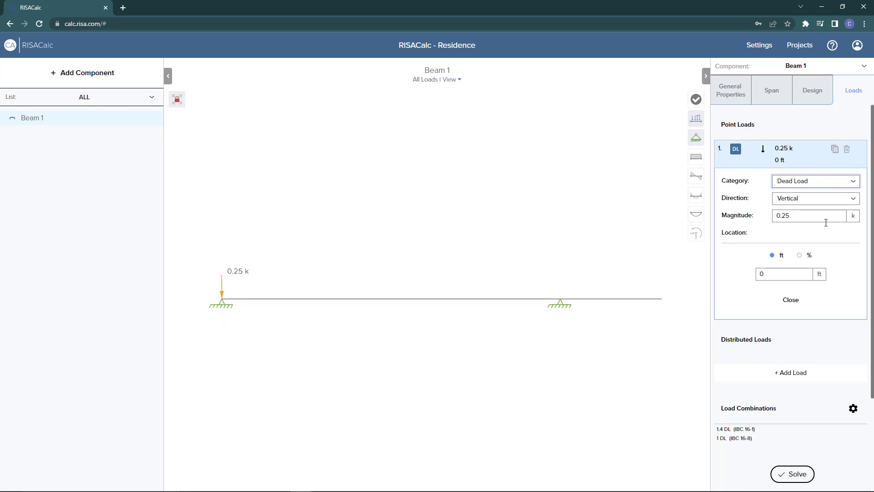
{"action": "left_click", "coordinate": [767, 275]}
{"action": "type", "text": "5"}
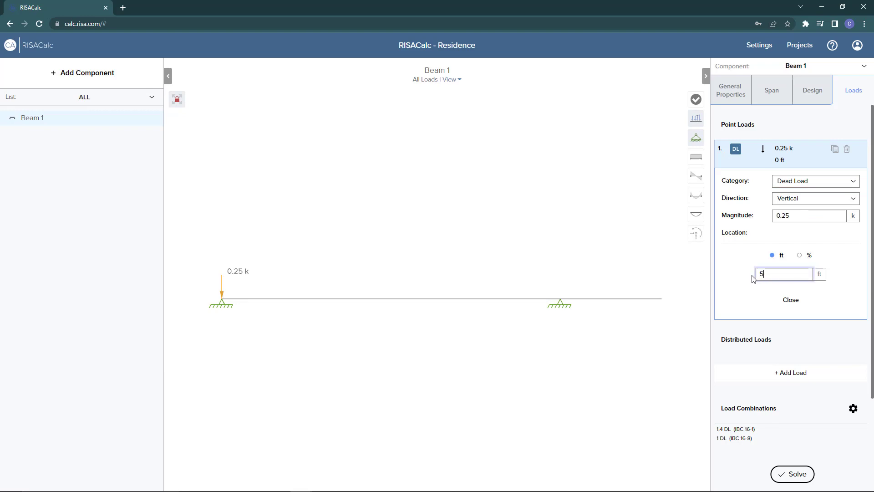
{"action": "key", "text": "Return"}
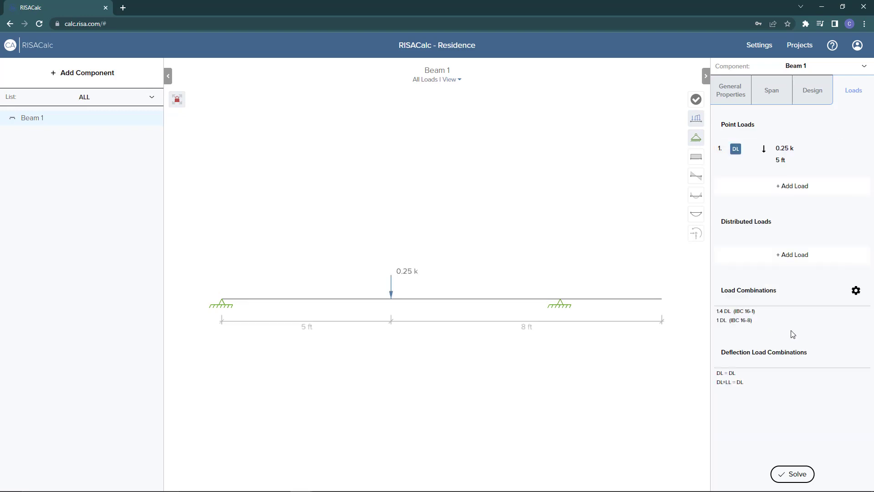
Step: Add a vertical distributed live load of 0.1 klf over the beam's full length, 0 to 100%
{"action": "left_click", "coordinate": [796, 257]}
{"action": "left_click", "coordinate": [796, 256]}
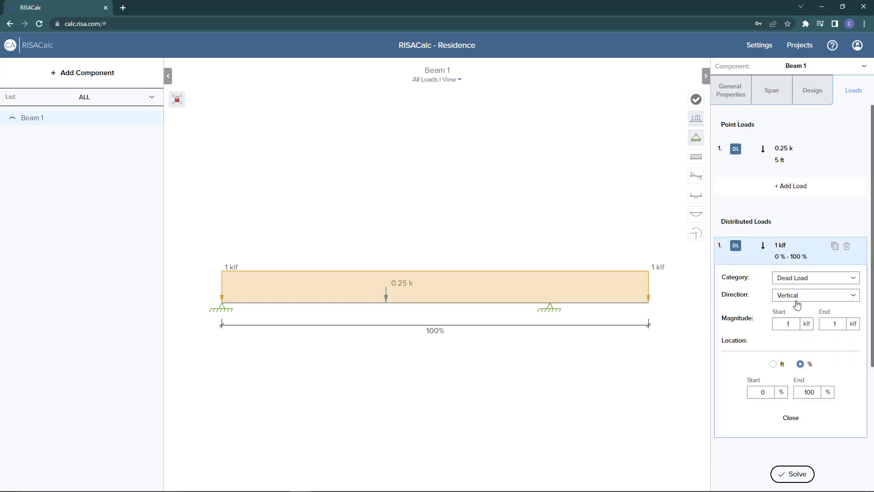
{"action": "left_click", "coordinate": [794, 325]}
{"action": "type", "text": ".1"}
{"action": "left_click", "coordinate": [854, 279]}
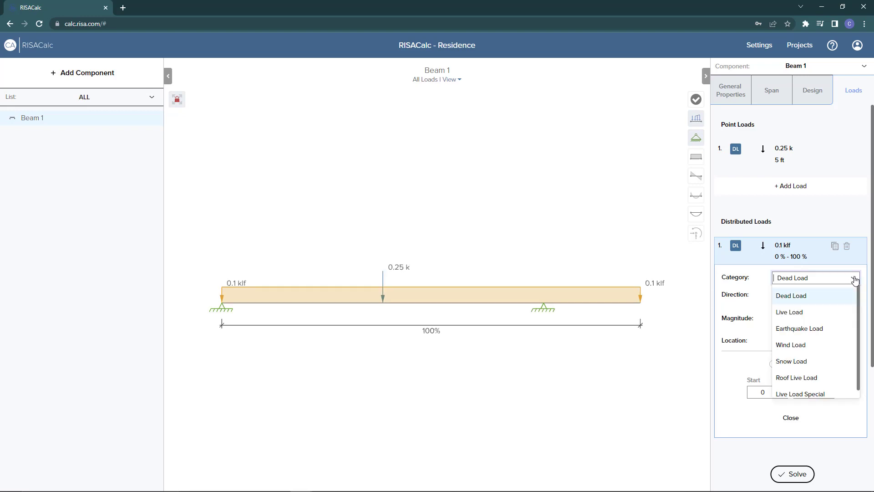
{"action": "left_click", "coordinate": [796, 313]}
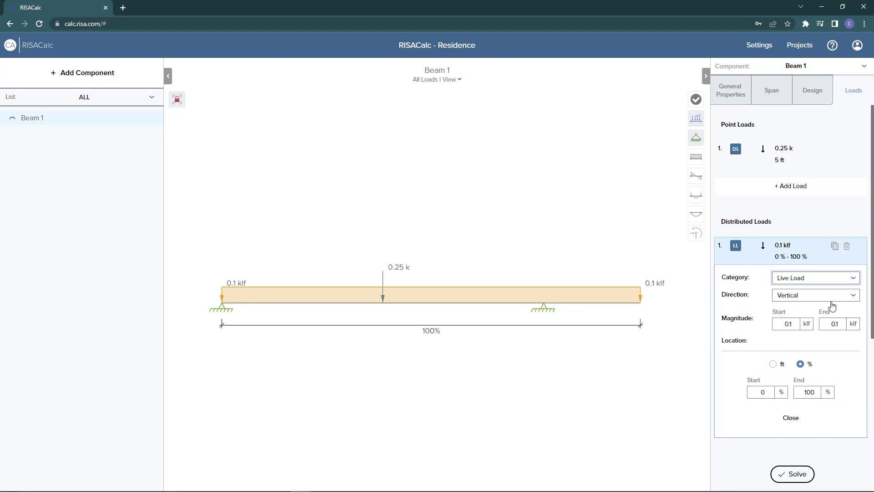
Step: Review the beam's load combination settings and solve the beam
{"action": "scroll", "coordinate": [831, 306], "scroll_direction": "down", "scroll_amount": 4}
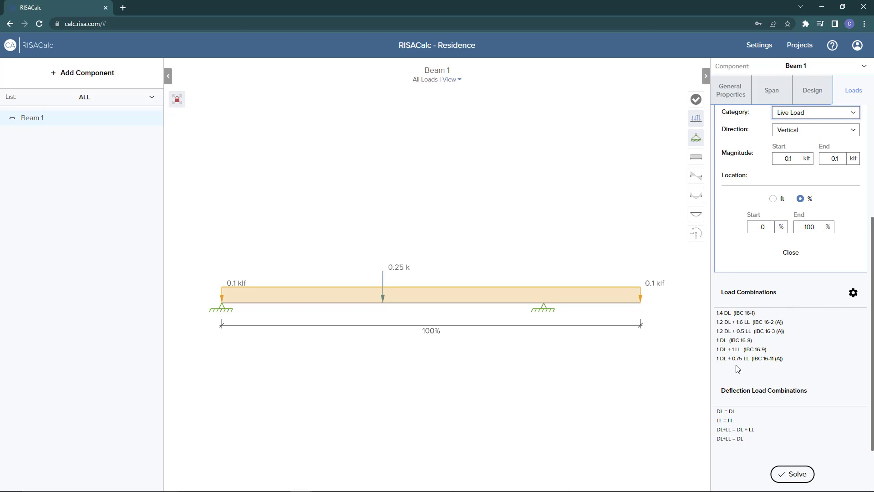
{"action": "left_click", "coordinate": [855, 295]}
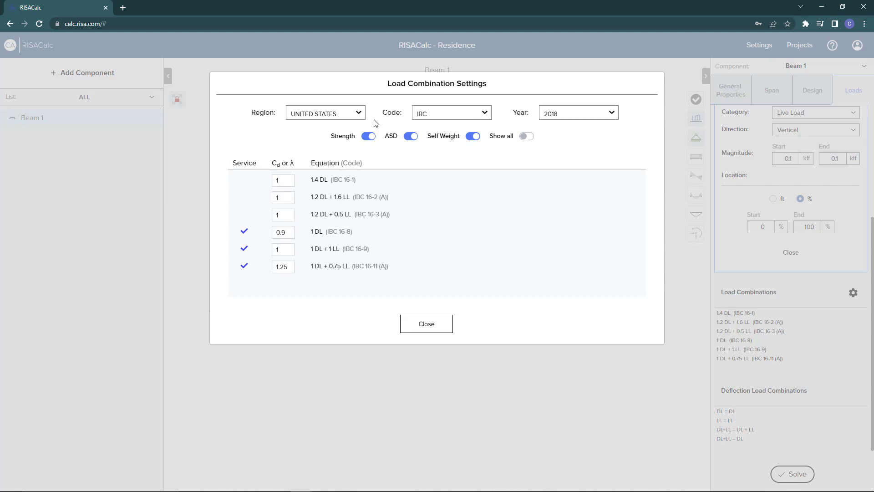
{"action": "left_click", "coordinate": [417, 324]}
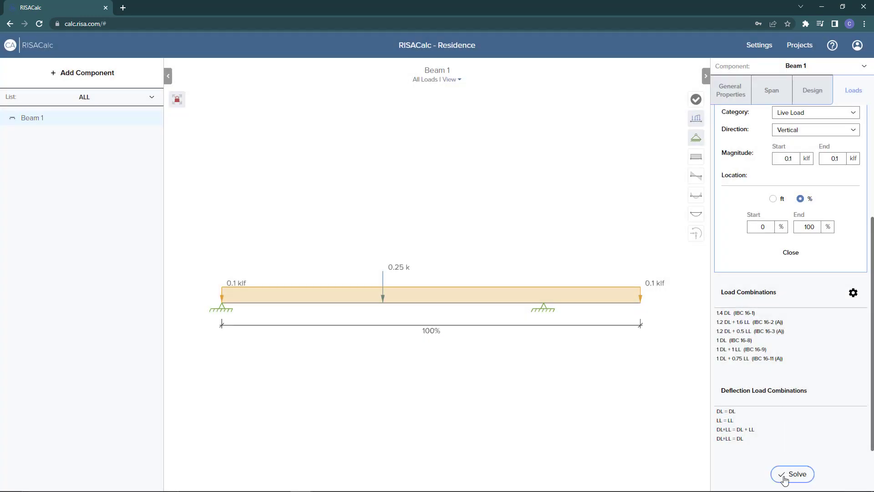
{"action": "left_click", "coordinate": [784, 479]}
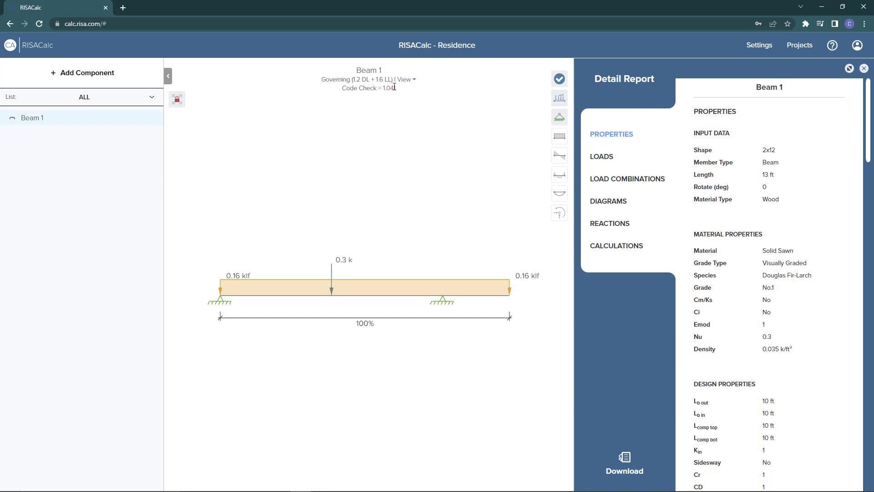
Step: Set the magnitude of the beam's dead point load to 0.15 k and solve the beam again
{"action": "left_click", "coordinate": [864, 68]}
{"action": "left_click", "coordinate": [840, 89]}
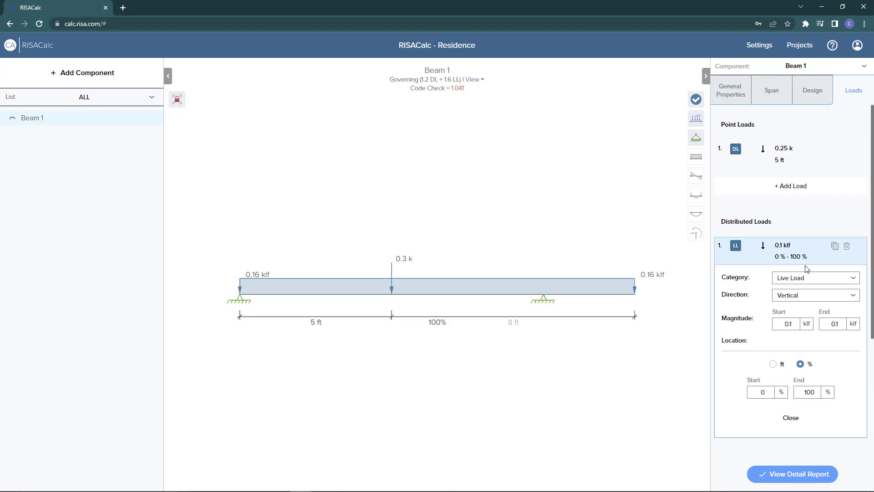
{"action": "left_click", "coordinate": [792, 164]}
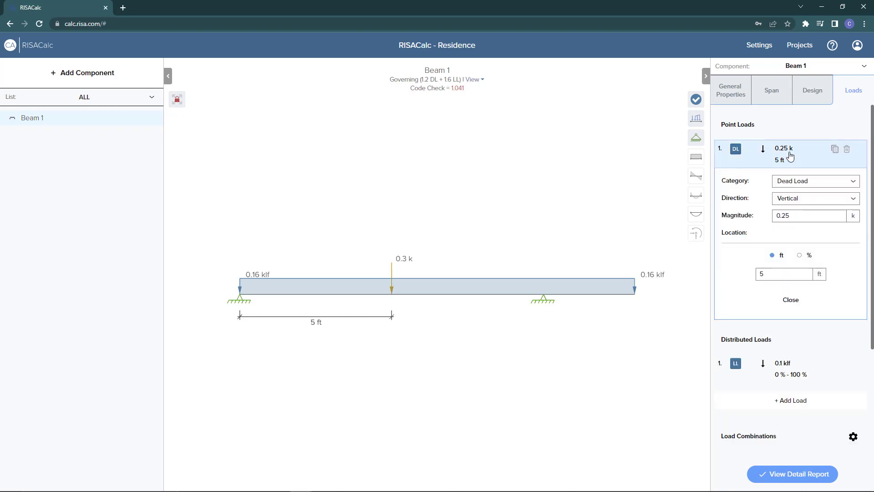
{"action": "left_click", "coordinate": [798, 217]}
{"action": "left_click", "coordinate": [801, 217]}
{"action": "key", "text": "BackSpace"}
{"action": "key", "text": "BackSpace"}
{"action": "type", "text": "15"}
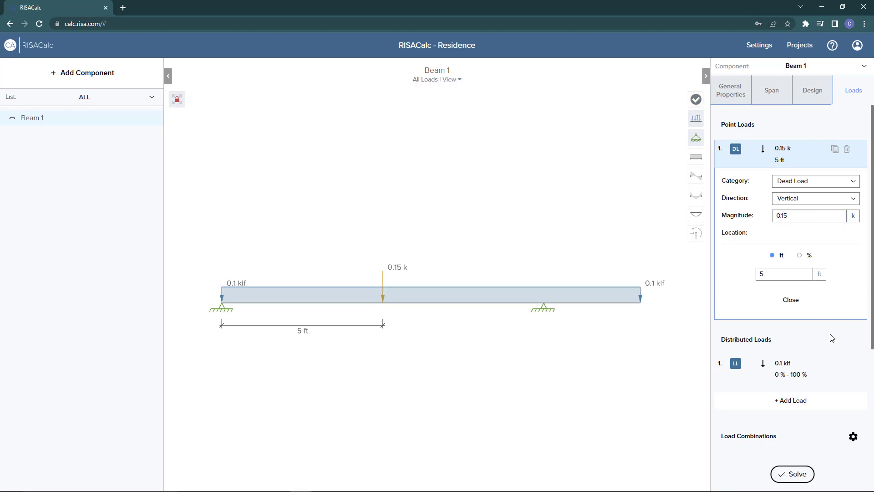
{"action": "left_click", "coordinate": [797, 476]}
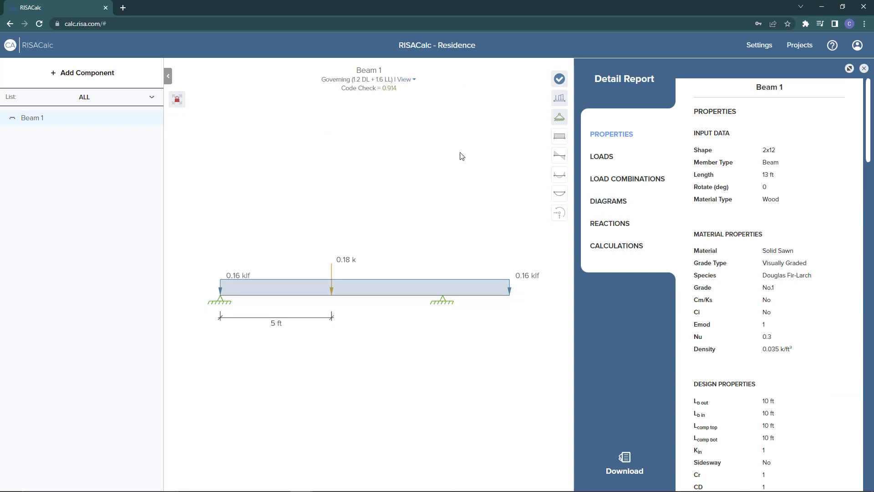
Step: View the beam's shear, moment and deflection diagrams in turn
{"action": "left_click", "coordinate": [562, 155]}
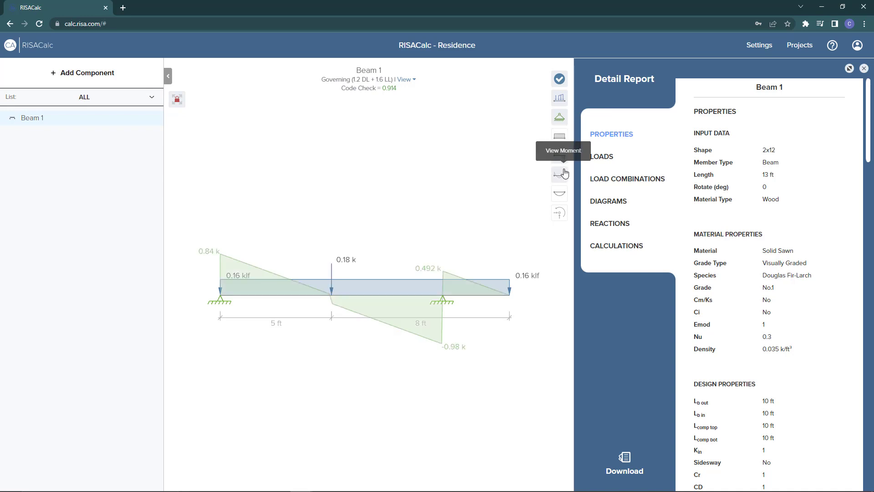
{"action": "left_click", "coordinate": [564, 188]}
{"action": "left_click", "coordinate": [562, 194]}
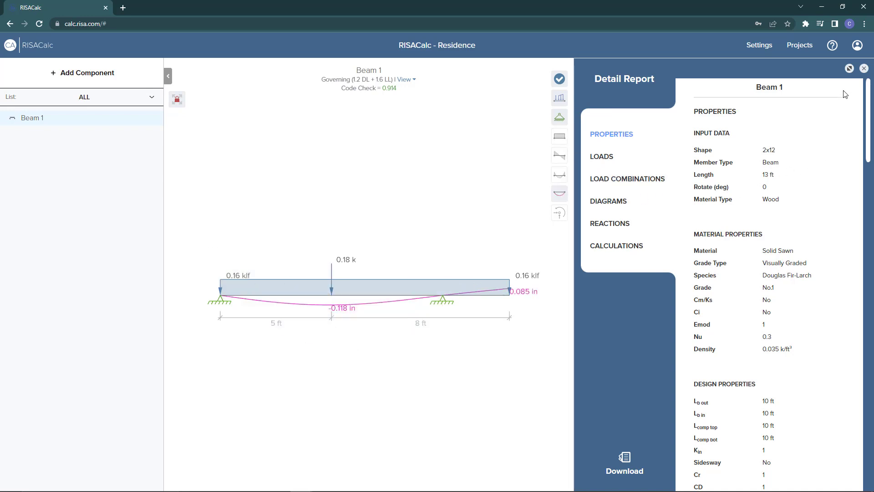
Step: Review the diagrams and the Bending & Axial Compression Analysis calculation in the enlarged detail report, and close the report
{"action": "left_click", "coordinate": [850, 69]}
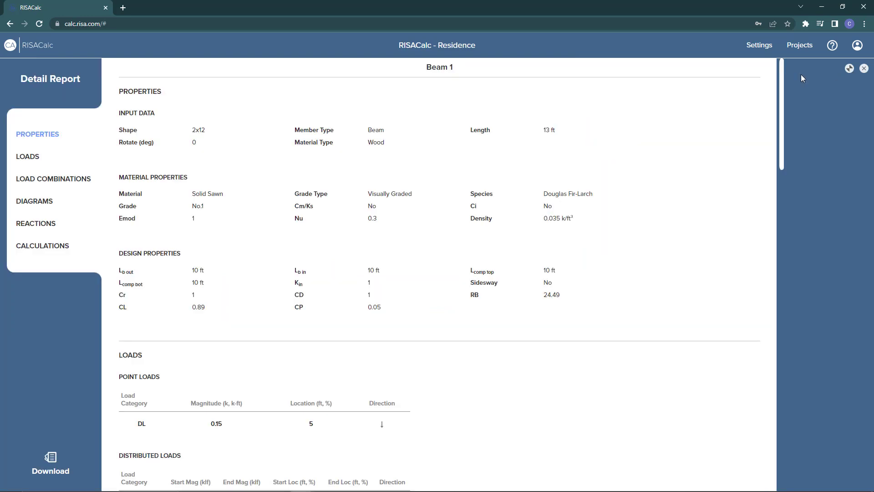
{"action": "left_click", "coordinate": [50, 201]}
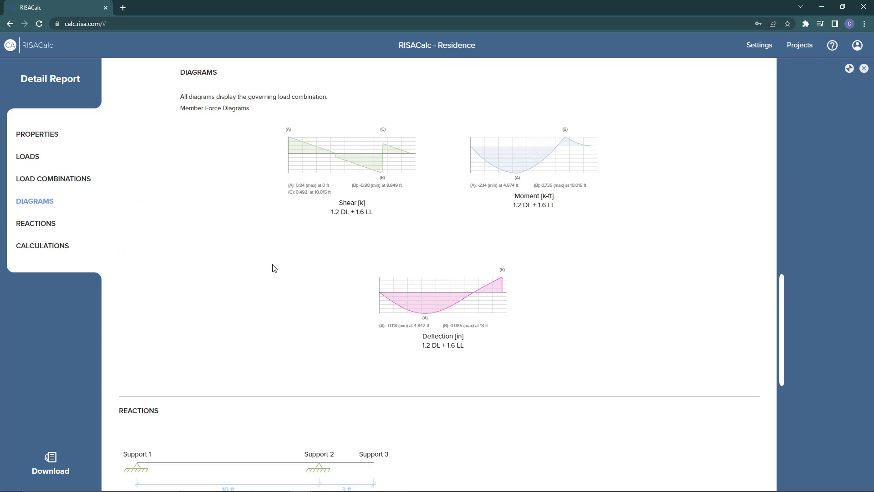
{"action": "left_click", "coordinate": [61, 248]}
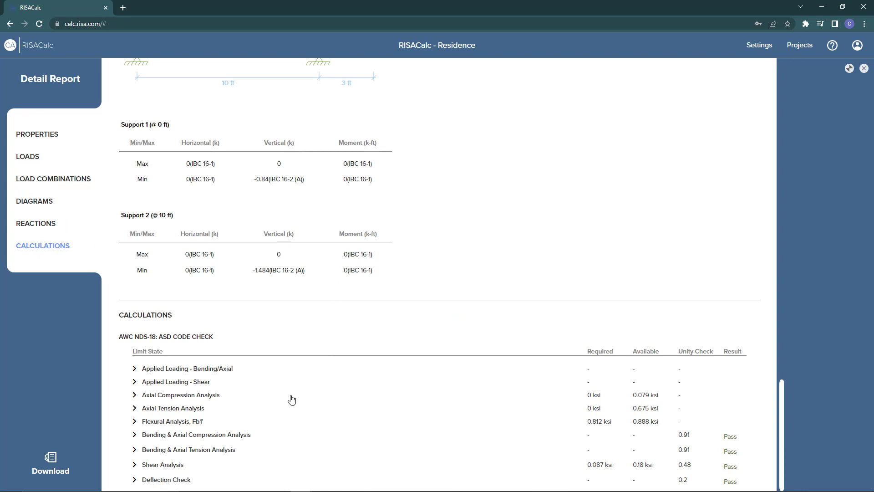
{"action": "left_click", "coordinate": [134, 435]}
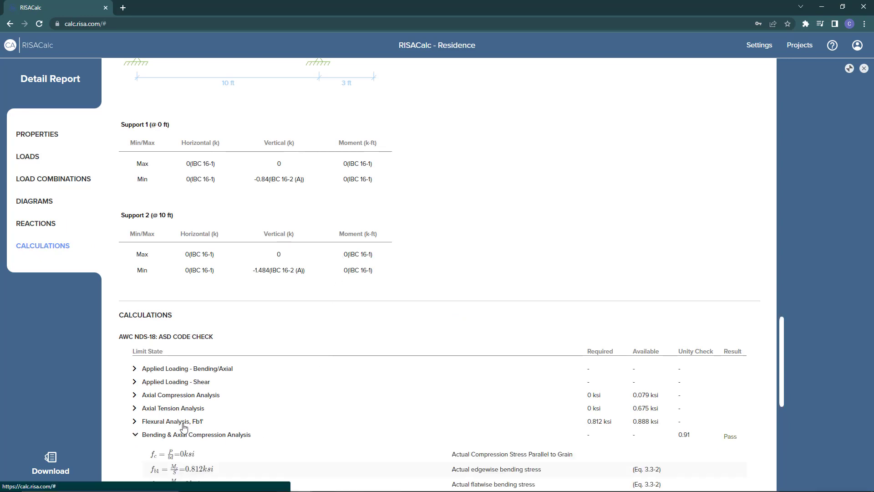
{"action": "scroll", "coordinate": [183, 428], "scroll_direction": "down", "scroll_amount": 5}
{"action": "scroll", "coordinate": [185, 427], "scroll_direction": "down", "scroll_amount": 4}
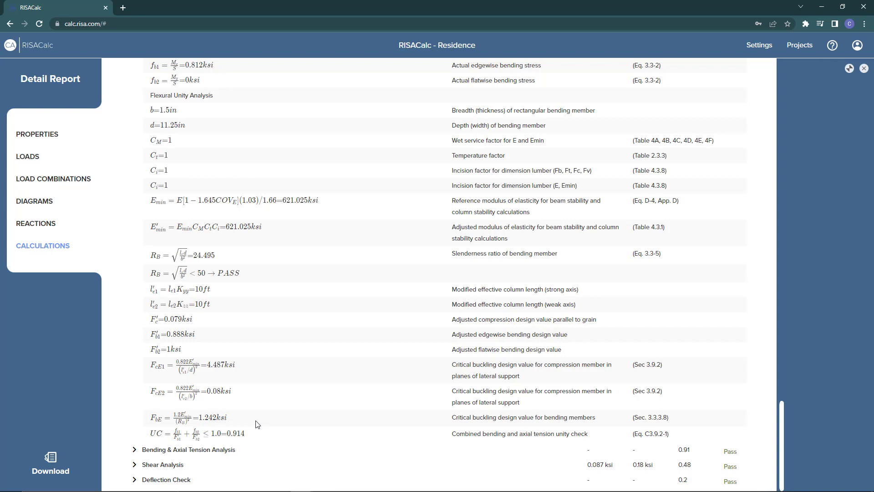
{"action": "left_click", "coordinate": [864, 69]}
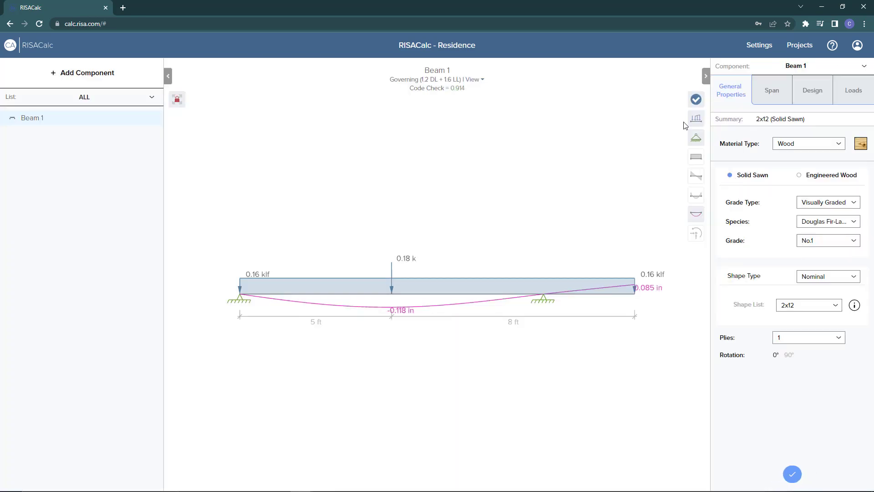
Step: Add a column component to the project and set its material type to Wood
{"action": "left_click", "coordinate": [104, 78]}
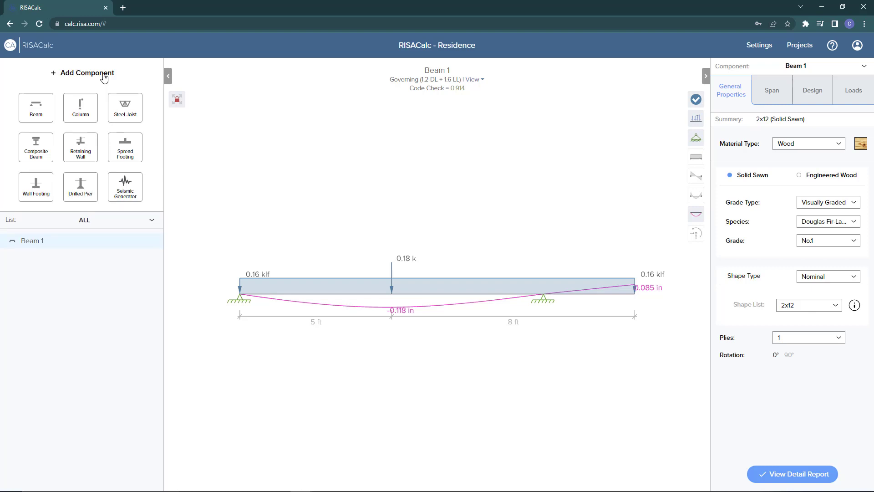
{"action": "left_click", "coordinate": [86, 107]}
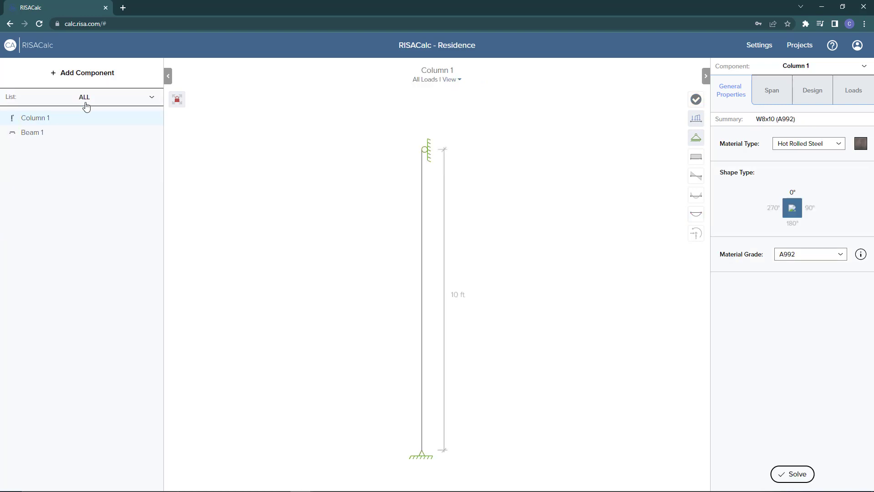
{"action": "left_click", "coordinate": [810, 145]}
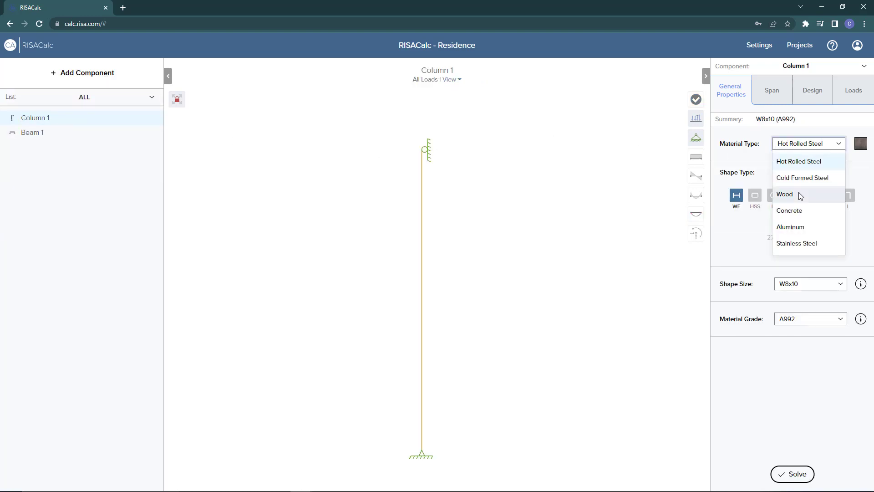
{"action": "left_click", "coordinate": [798, 192]}
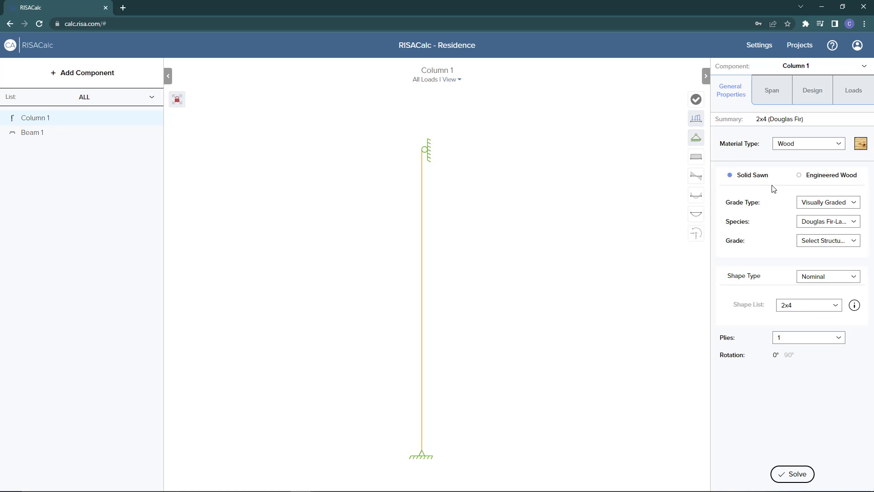
Step: Set the column's wood grade to No.1 and its nominal shape to 6x6
{"action": "left_click", "coordinate": [815, 243]}
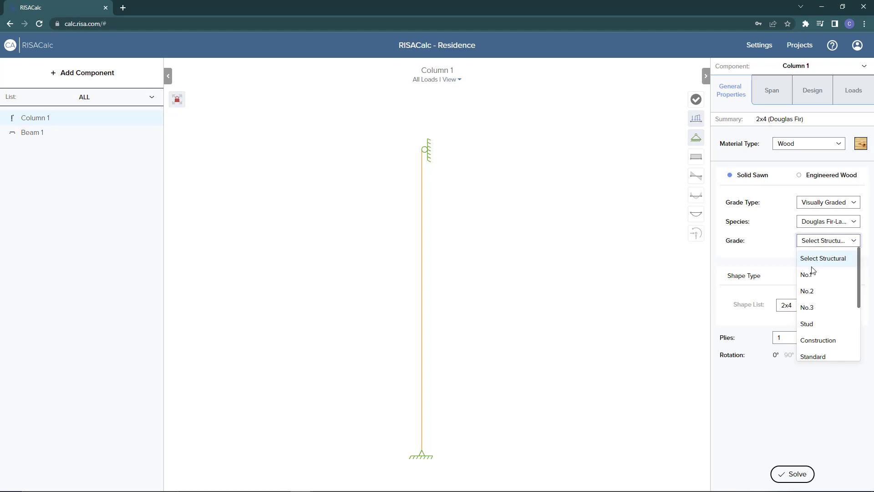
{"action": "left_click", "coordinate": [812, 274]}
{"action": "left_click", "coordinate": [806, 305]}
{"action": "scroll", "coordinate": [790, 374], "scroll_direction": "down", "scroll_amount": 2}
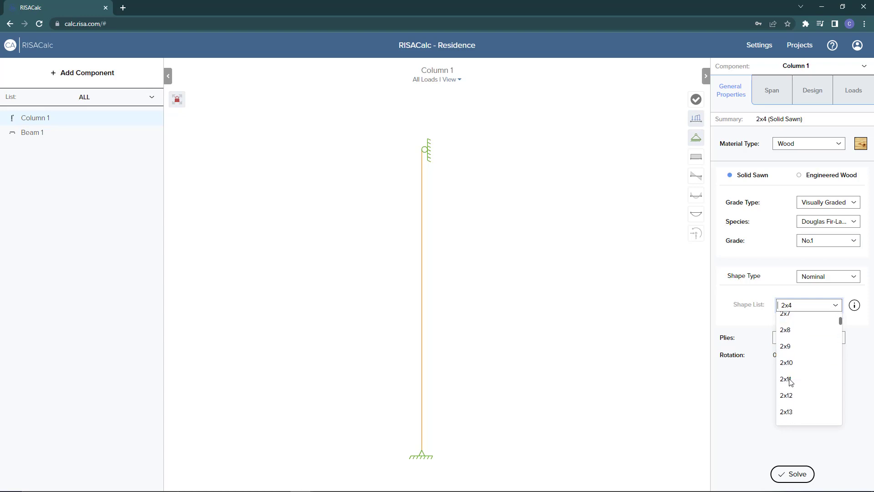
{"action": "scroll", "coordinate": [790, 381], "scroll_direction": "down", "scroll_amount": 15}
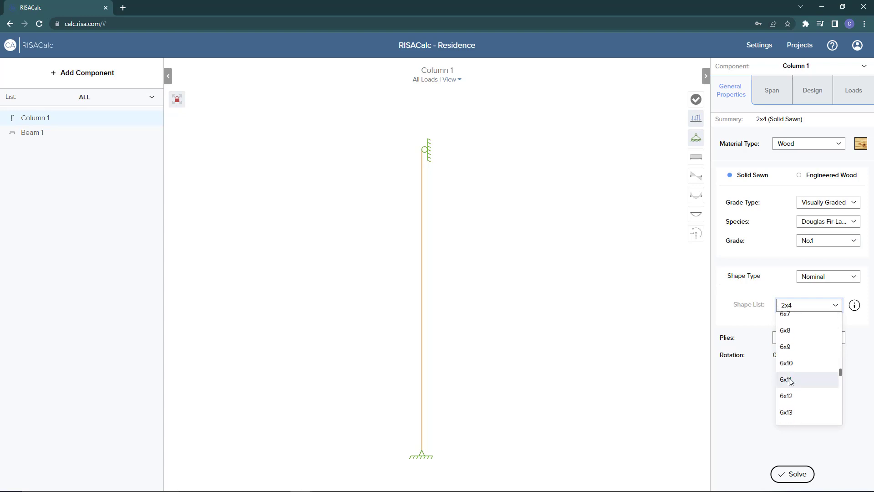
{"action": "scroll", "coordinate": [791, 367], "scroll_direction": "up", "scroll_amount": 1}
{"action": "left_click", "coordinate": [793, 346]}
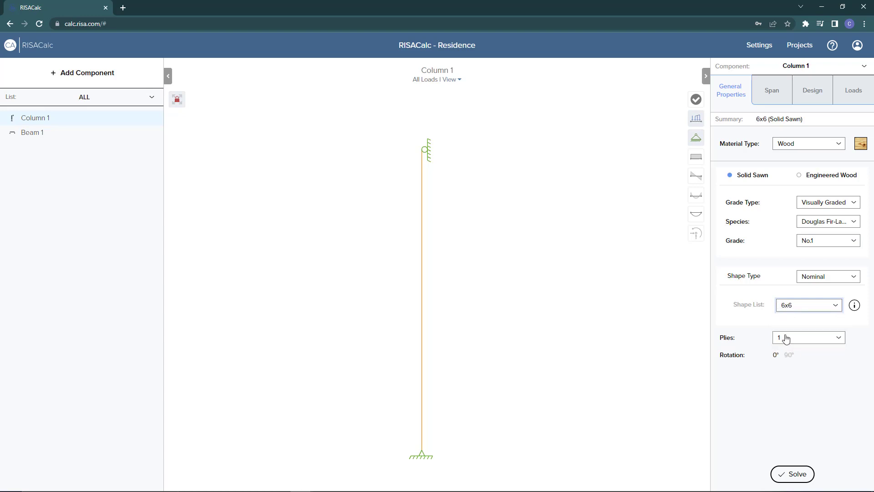
Step: Set the column's bottom support to fixed and remove its top support, checking the bracing settings
{"action": "left_click", "coordinate": [771, 90]}
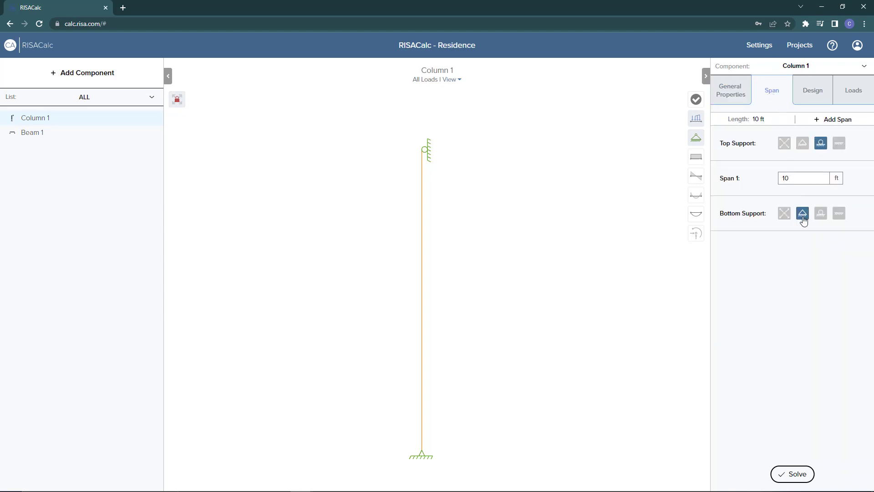
{"action": "left_click", "coordinate": [844, 219]}
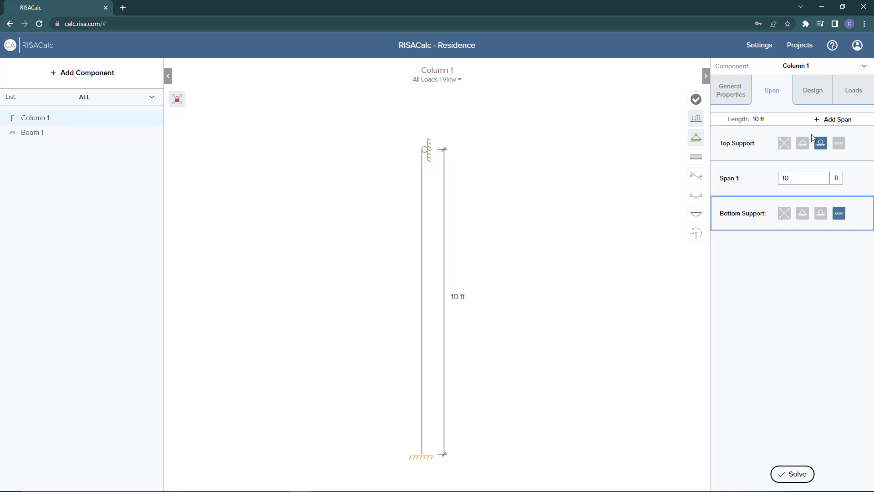
{"action": "left_click", "coordinate": [783, 145]}
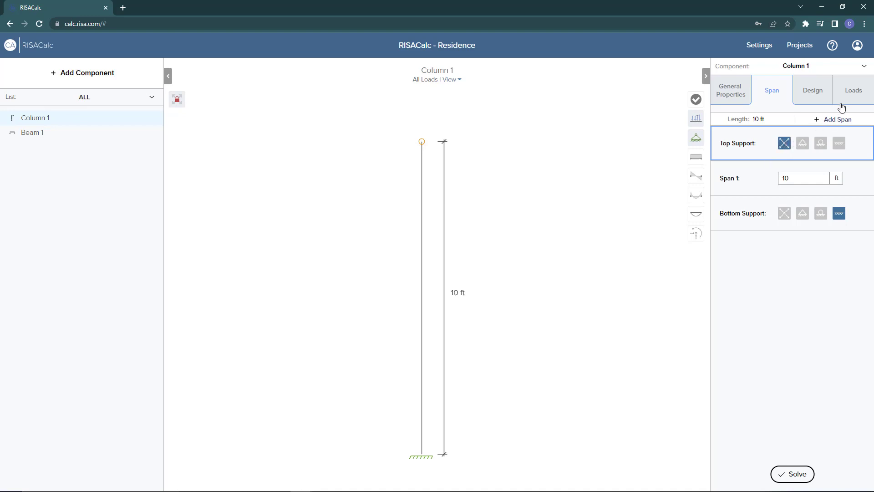
{"action": "left_click", "coordinate": [823, 95]}
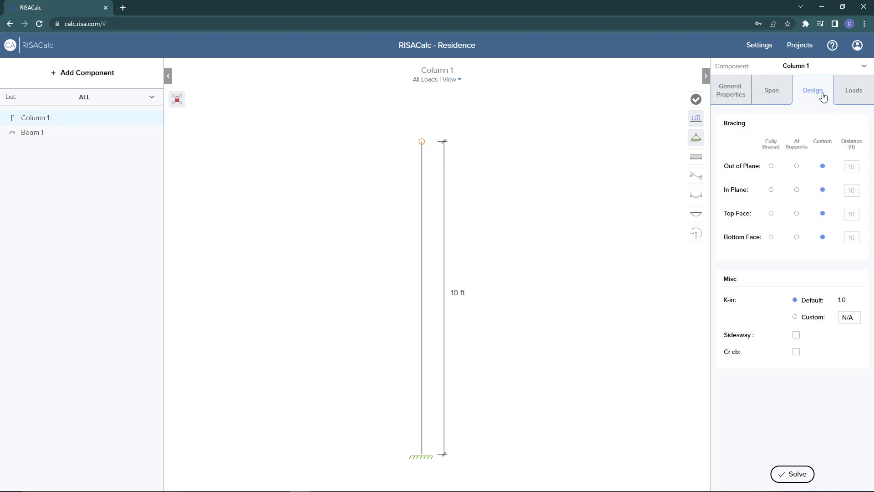
Step: Add a vertical dead point load of 1 k at the top of the column, at 100% of its height
{"action": "left_click", "coordinate": [855, 100]}
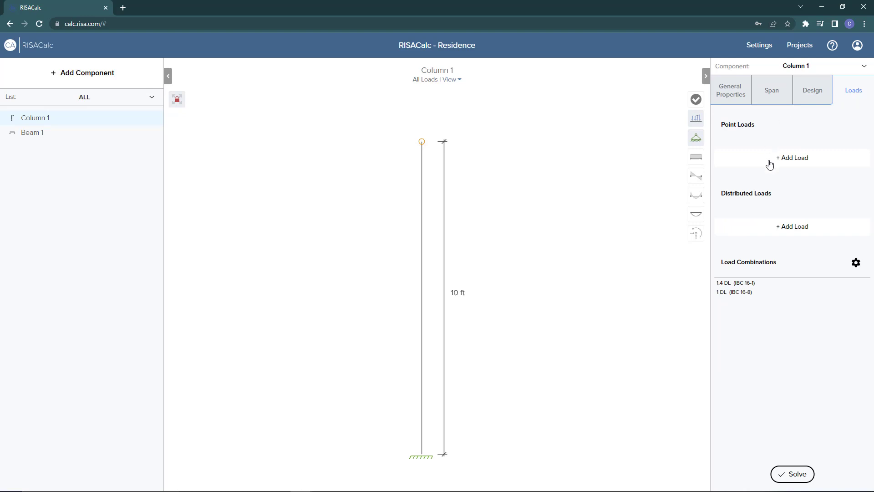
{"action": "left_click", "coordinate": [797, 161]}
{"action": "left_click", "coordinate": [798, 162]}
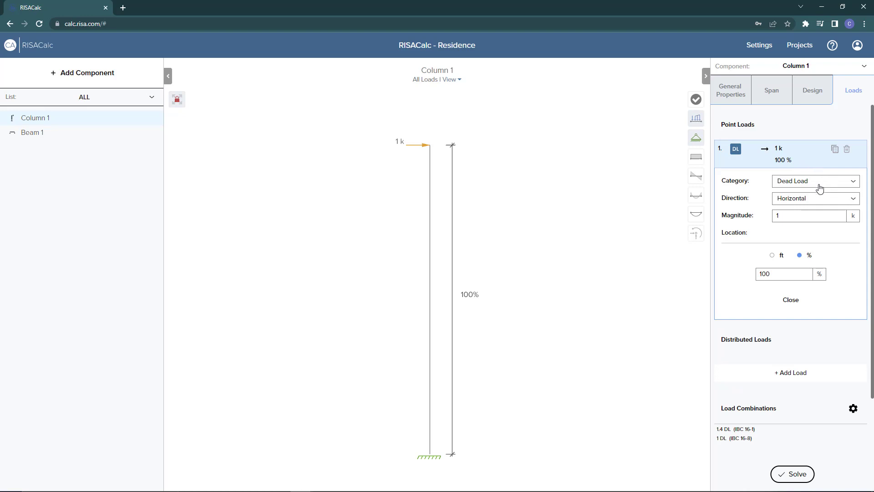
{"action": "left_click", "coordinate": [839, 200]}
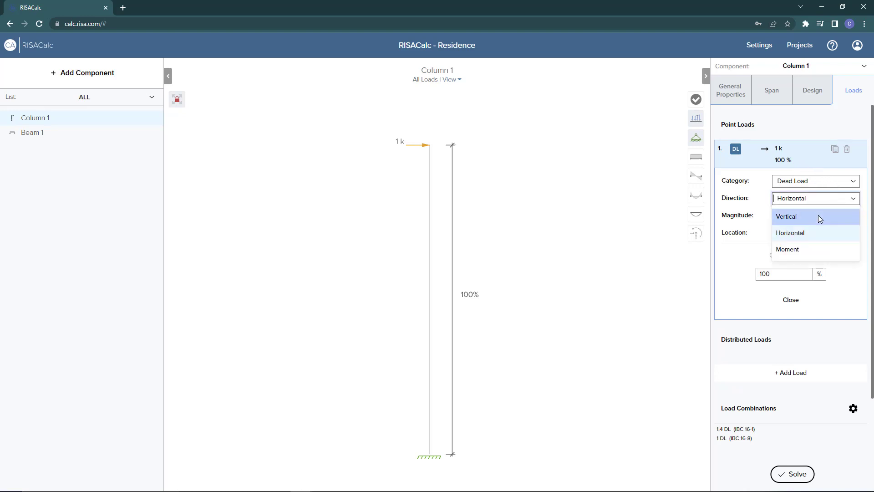
{"action": "left_click", "coordinate": [819, 215]}
{"action": "double_click", "coordinate": [807, 217]}
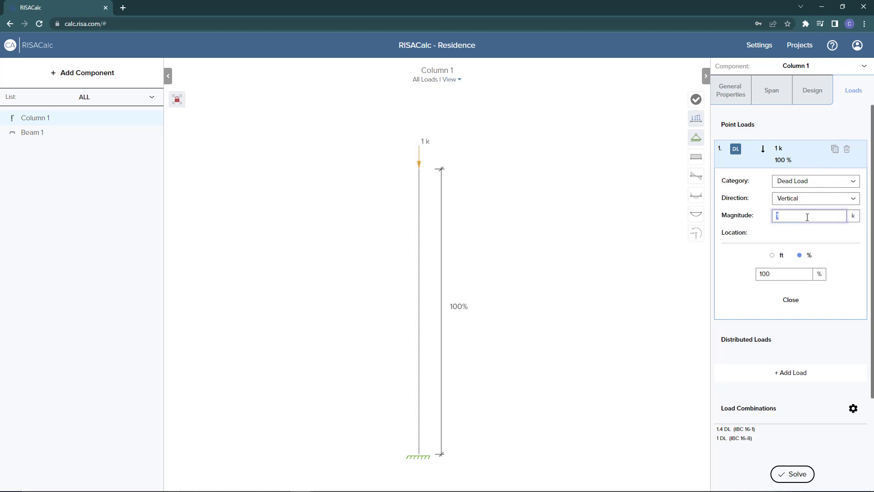
Step: Add a horizontal distributed load over the column's full height and set its category to Wind Load
{"action": "left_click", "coordinate": [795, 375]}
{"action": "left_click", "coordinate": [796, 374]}
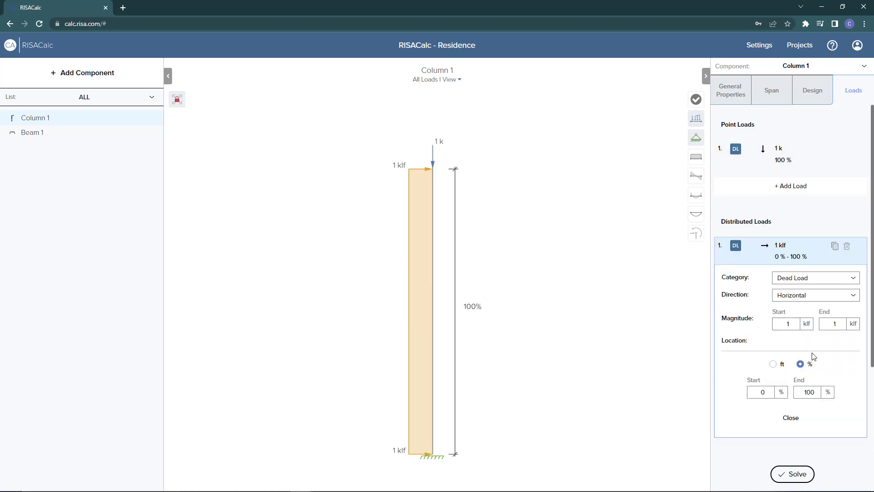
{"action": "left_click", "coordinate": [813, 282]}
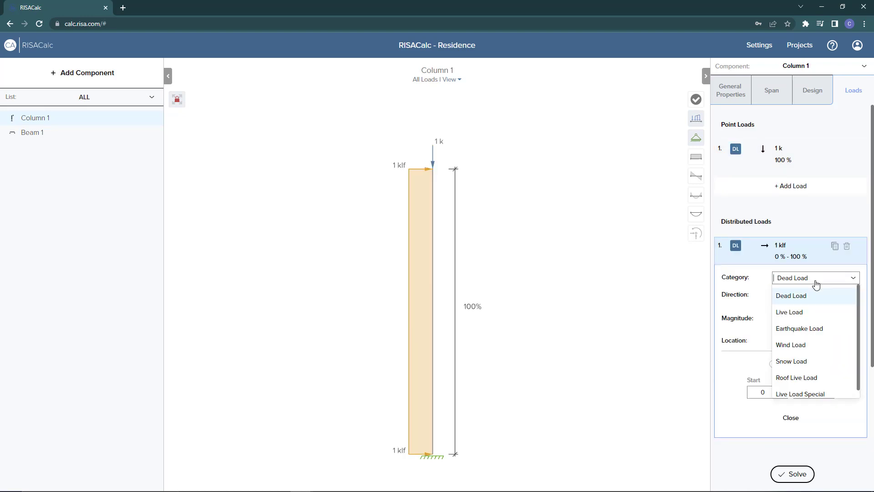
{"action": "left_click", "coordinate": [792, 349]}
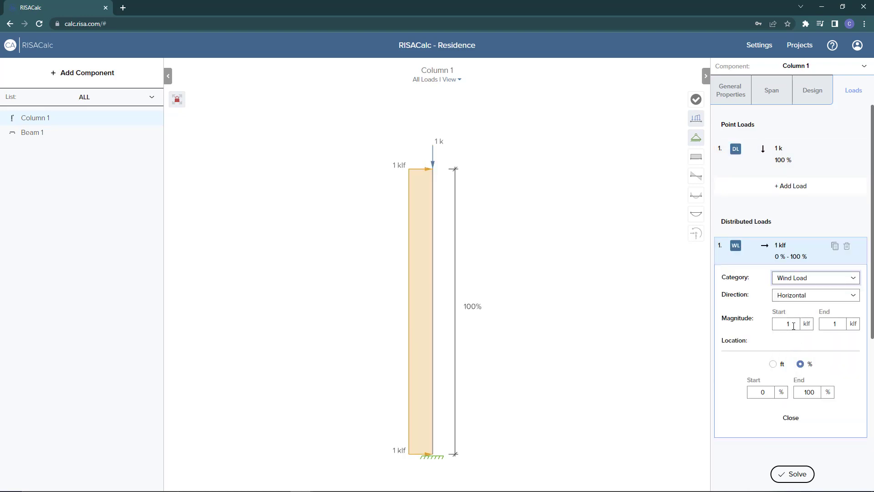
Step: Set the distributed wind load's magnitude to 0.15 klf at the start and 0.25 klf at the end
{"action": "left_click", "coordinate": [794, 326]}
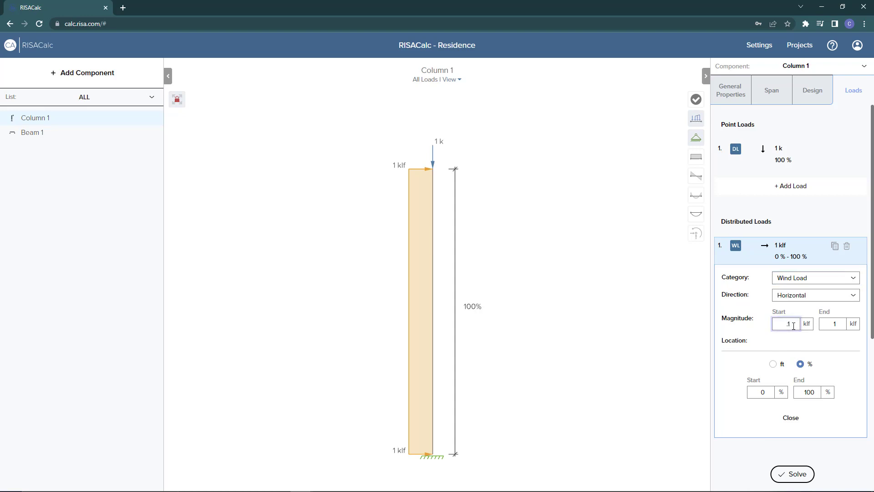
{"action": "left_click", "coordinate": [842, 325]}
{"action": "type", "text": "."}
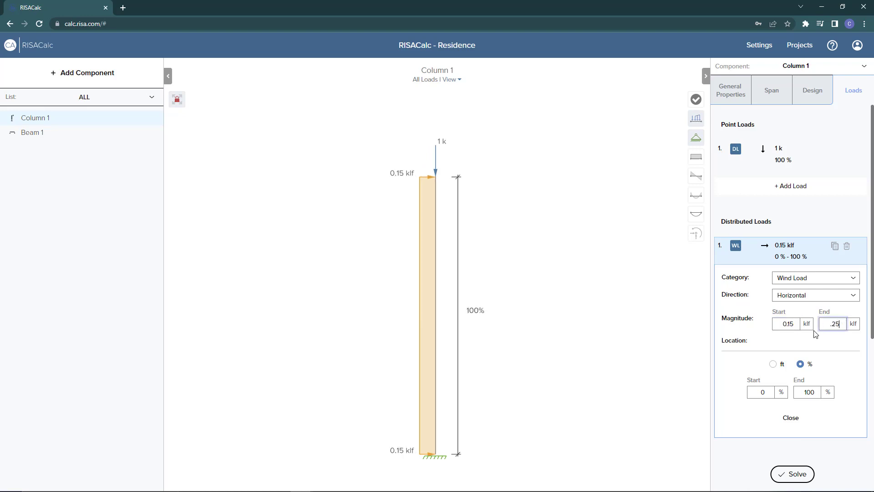
{"action": "type", "text": "25"}
{"action": "left_click", "coordinate": [793, 327]}
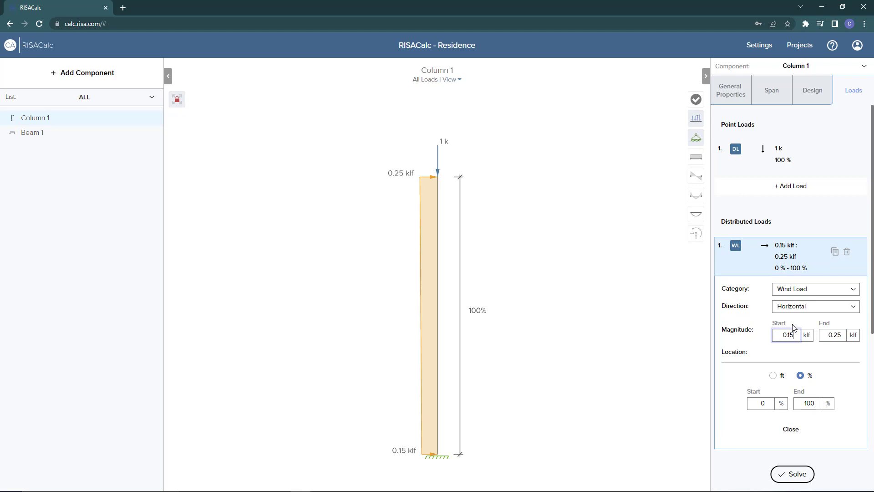
Step: Check the column's load combinations, solve the column, and close its detail report
{"action": "scroll", "coordinate": [793, 330], "scroll_direction": "down", "scroll_amount": 4}
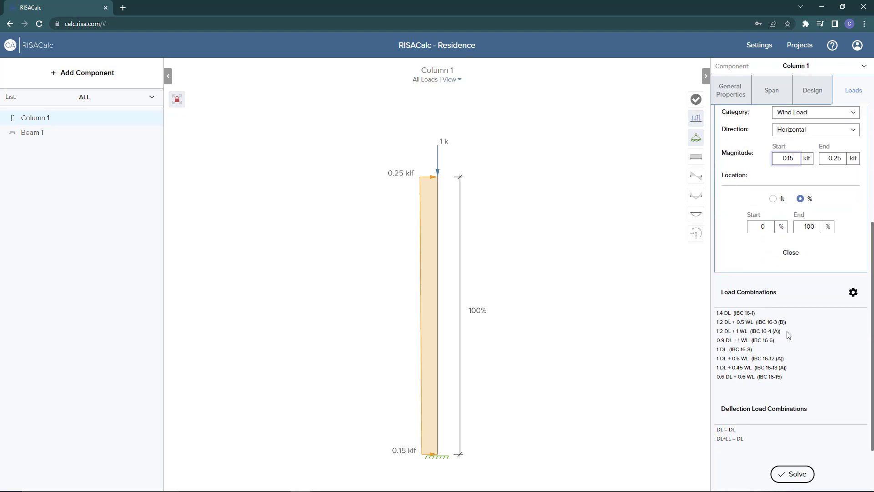
{"action": "left_click", "coordinate": [796, 479]}
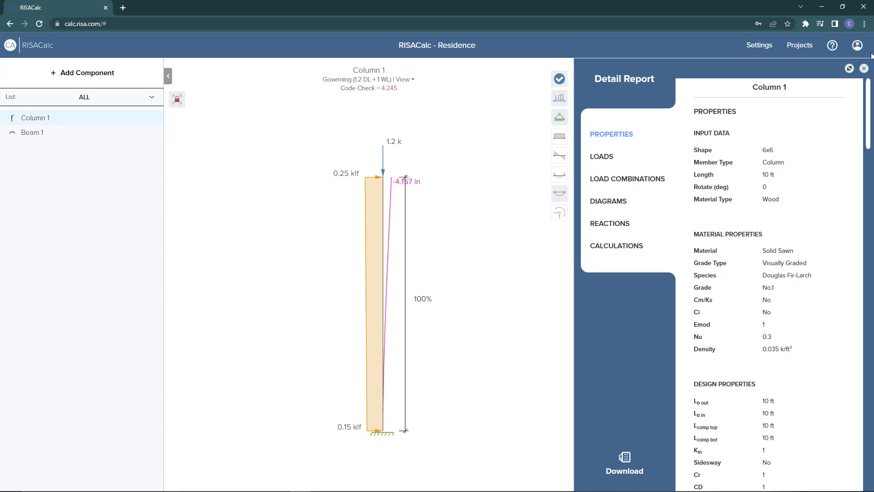
{"action": "left_click", "coordinate": [865, 69]}
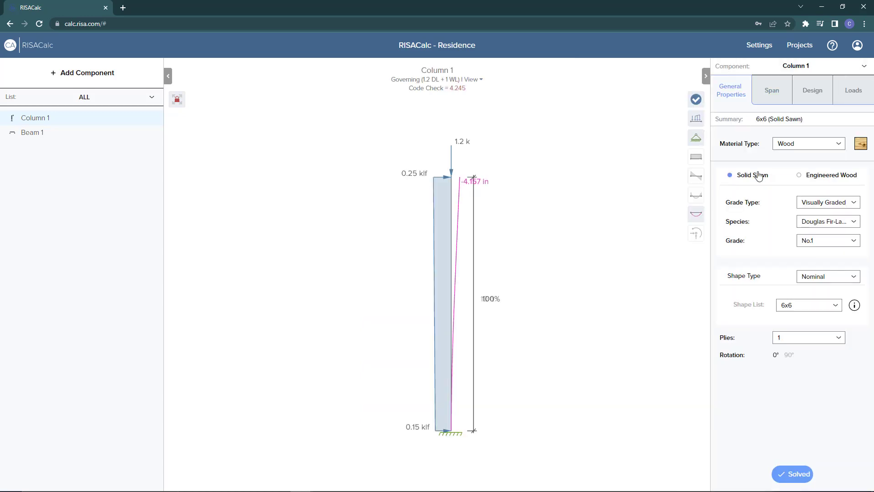
Step: Change the column's nominal shape to 10x10 and solve it again
{"action": "left_click", "coordinate": [836, 304]}
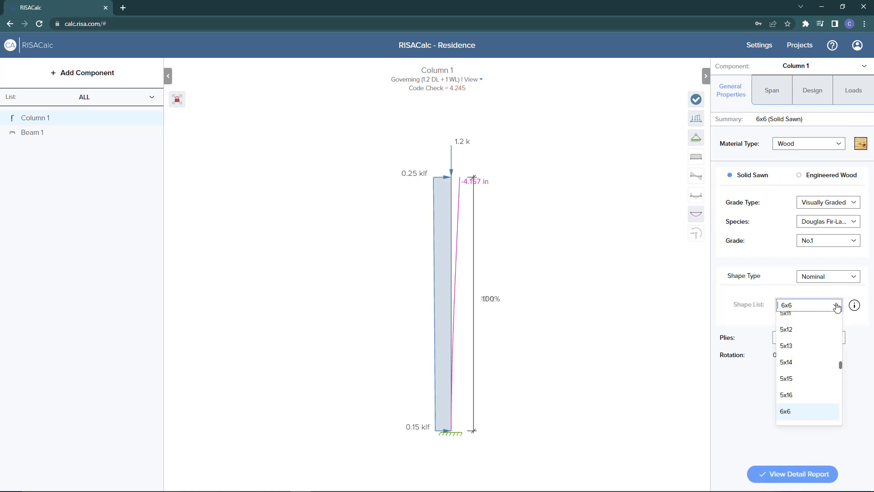
{"action": "scroll", "coordinate": [825, 354], "scroll_direction": "down", "scroll_amount": 3}
{"action": "scroll", "coordinate": [824, 354], "scroll_direction": "down", "scroll_amount": 10}
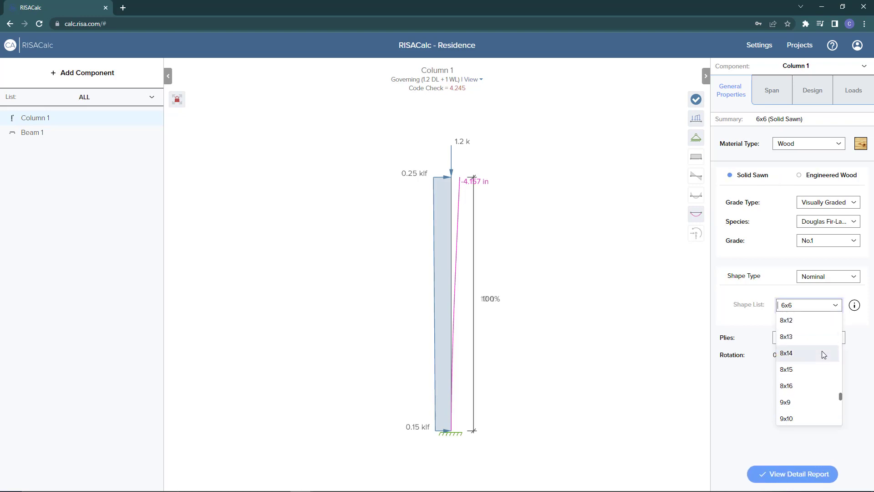
{"action": "scroll", "coordinate": [824, 355], "scroll_direction": "up", "scroll_amount": 2}
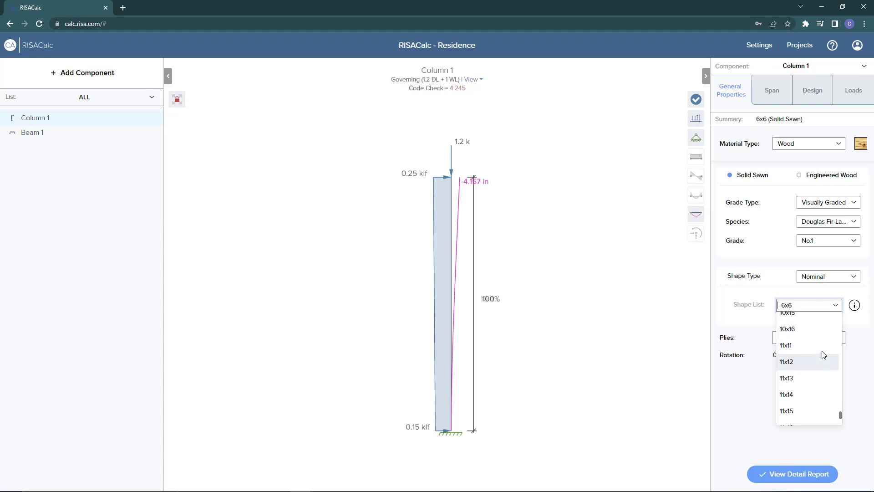
{"action": "scroll", "coordinate": [825, 354], "scroll_direction": "up", "scroll_amount": 3}
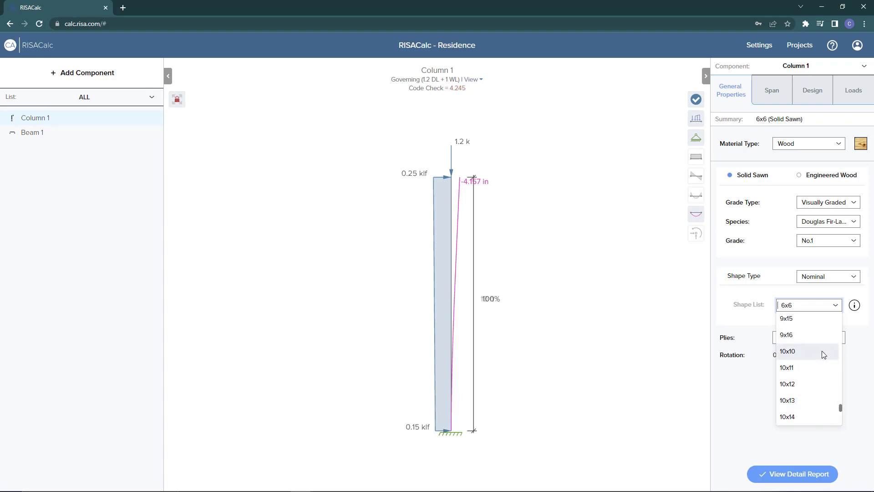
{"action": "left_click", "coordinate": [825, 354]}
{"action": "left_click", "coordinate": [793, 475]}
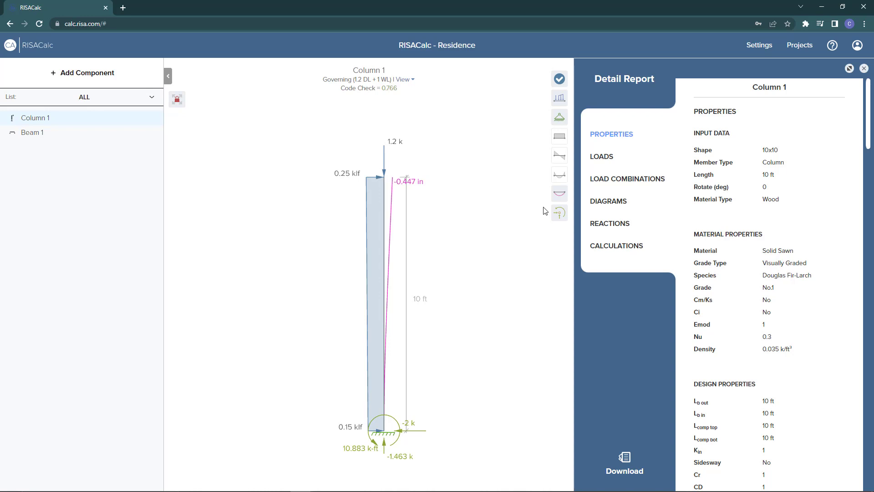
Step: View the column's moment and shear diagrams, hide the applied loads and dimensions, and display the deflection
{"action": "left_click", "coordinate": [560, 175]}
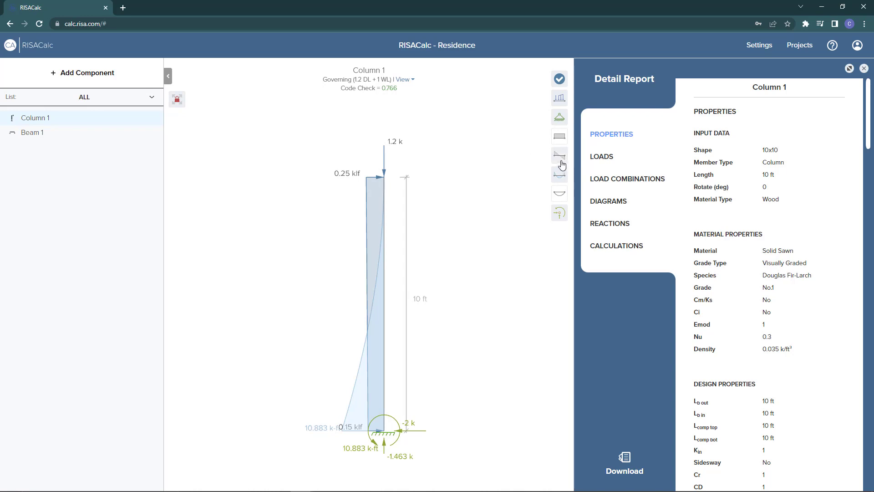
{"action": "left_click", "coordinate": [562, 163]}
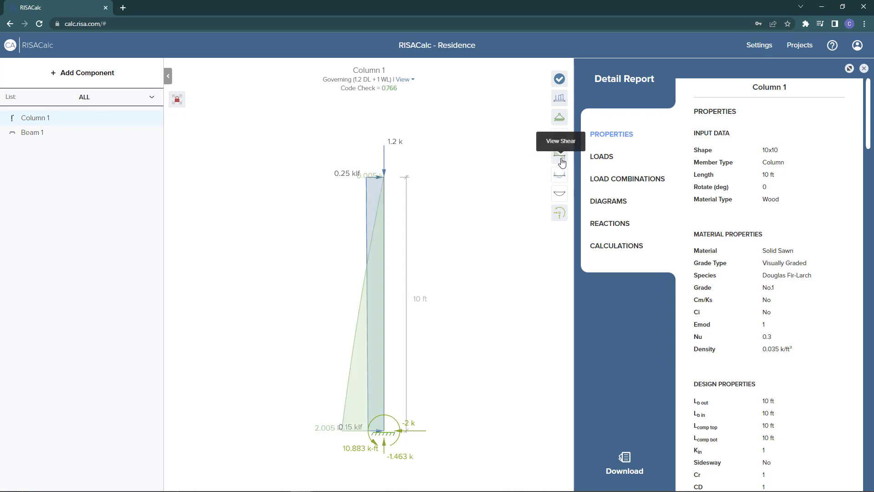
{"action": "left_click", "coordinate": [560, 99]}
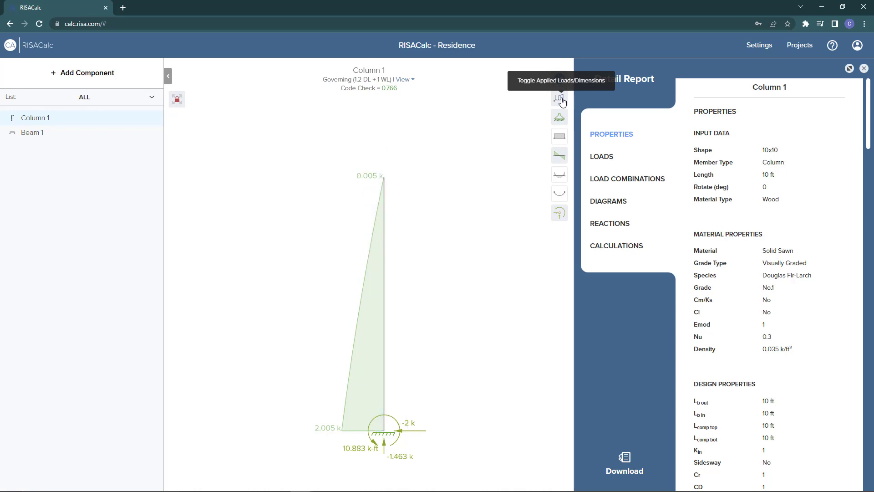
{"action": "left_click", "coordinate": [559, 200]}
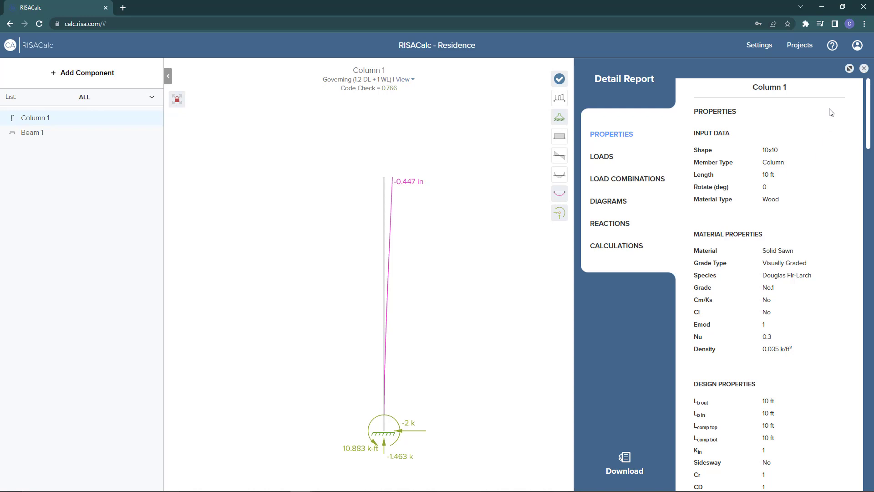
Step: Expand the detail report to full width and examine its diagrams, reactions, and the Bending & Axial Compression Analysis calculations
{"action": "left_click", "coordinate": [849, 69]}
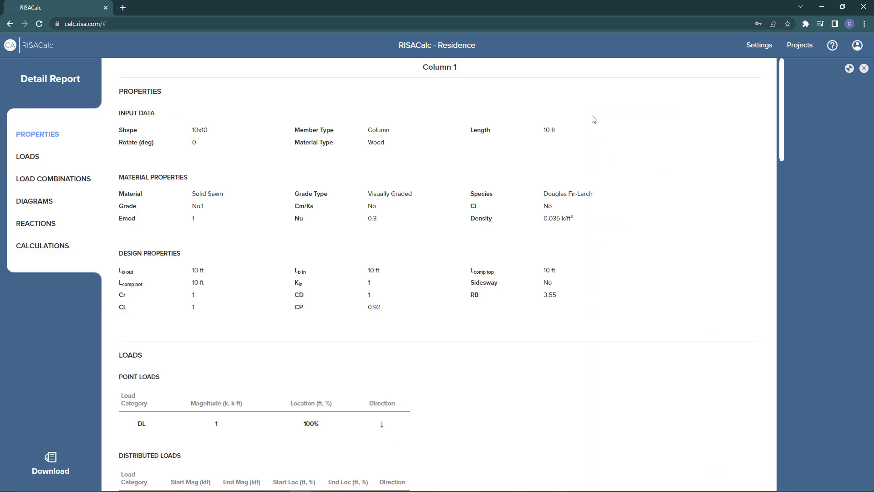
{"action": "left_click", "coordinate": [36, 201]}
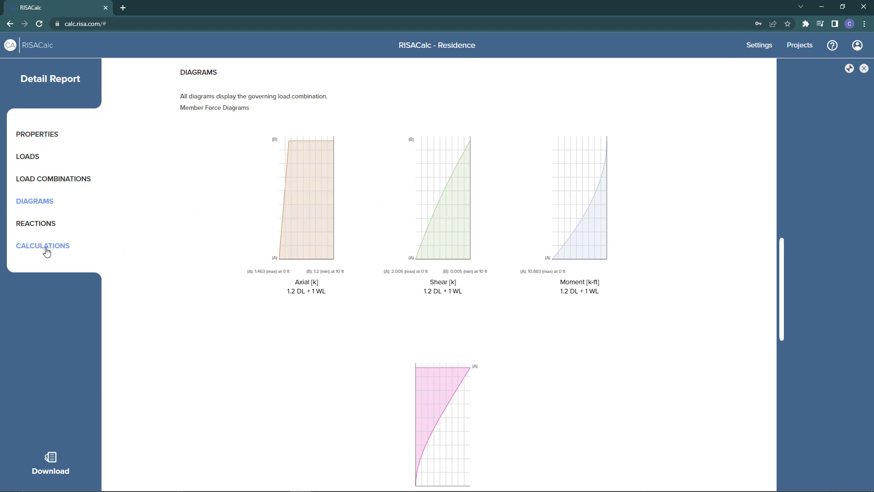
{"action": "left_click", "coordinate": [49, 233]}
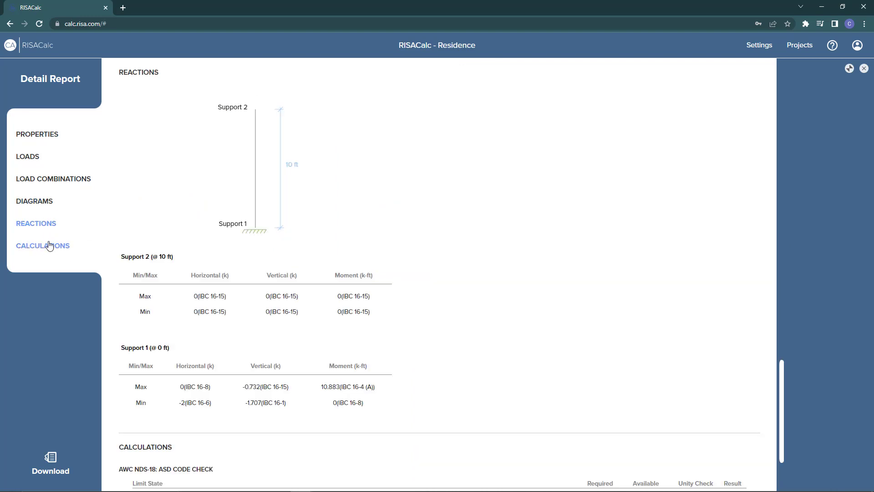
{"action": "left_click", "coordinate": [49, 248]}
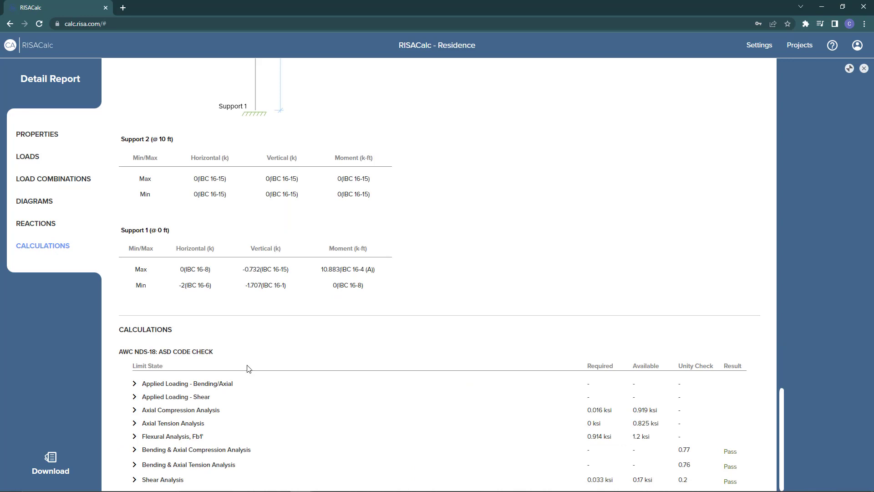
{"action": "left_click", "coordinate": [135, 451]}
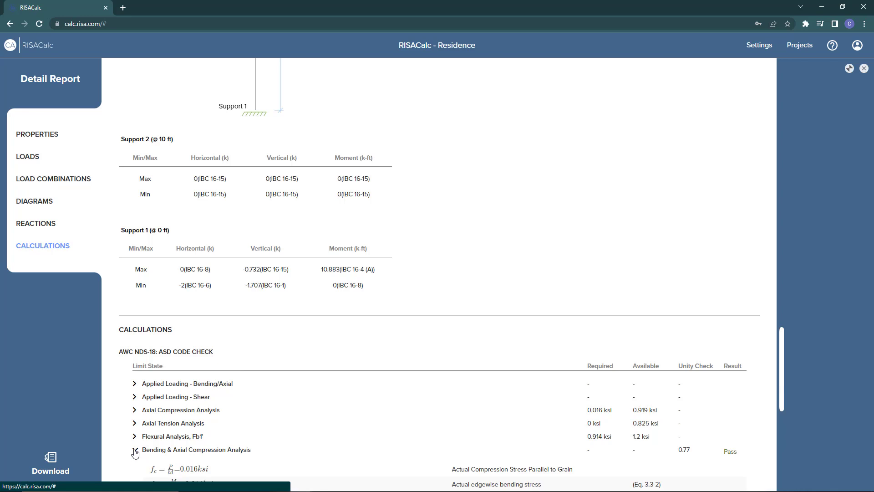
{"action": "scroll", "coordinate": [435, 405], "scroll_direction": "down", "scroll_amount": 5}
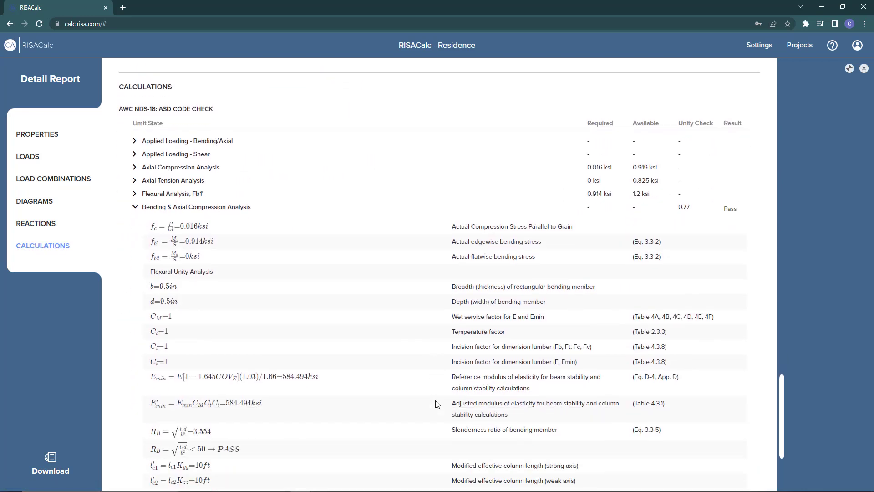
Step: Download the detail report for Column 1 only, keeping the preset print options, and open the resulting PDF
{"action": "left_click", "coordinate": [53, 464]}
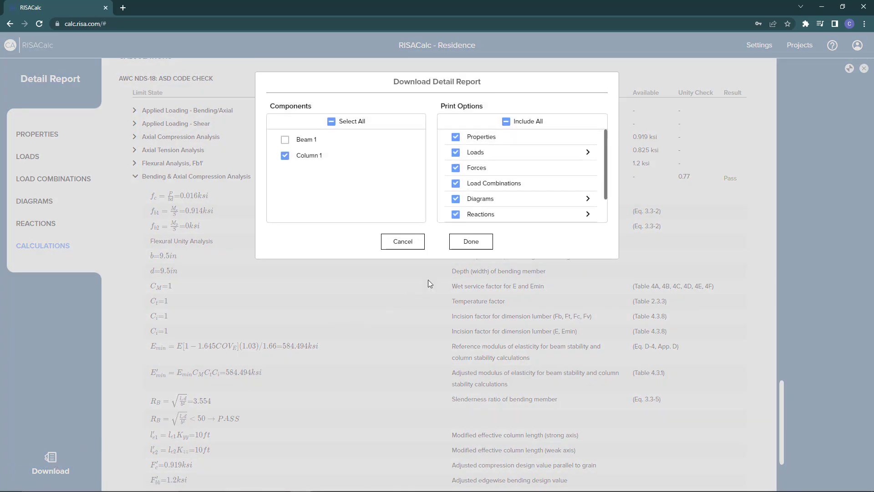
{"action": "left_click", "coordinate": [460, 242]}
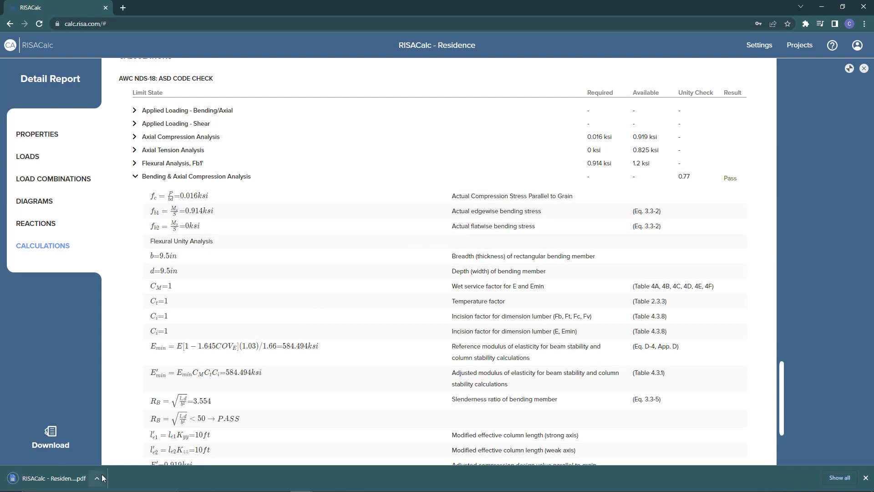
{"action": "left_click", "coordinate": [65, 478]}
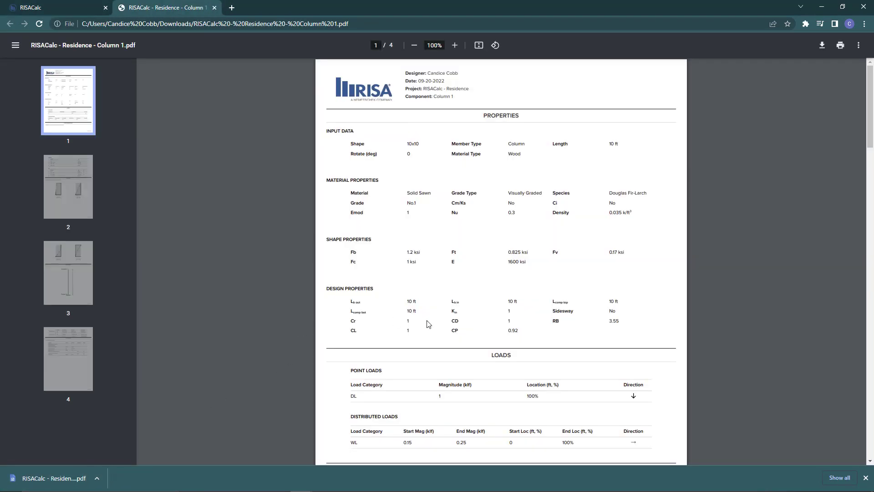
Step: Look through the pages of the PDF report, then return to RISACalc and close the column's detail report
{"action": "left_click", "coordinate": [82, 198]}
{"action": "left_click", "coordinate": [77, 286]}
{"action": "left_click", "coordinate": [75, 354]}
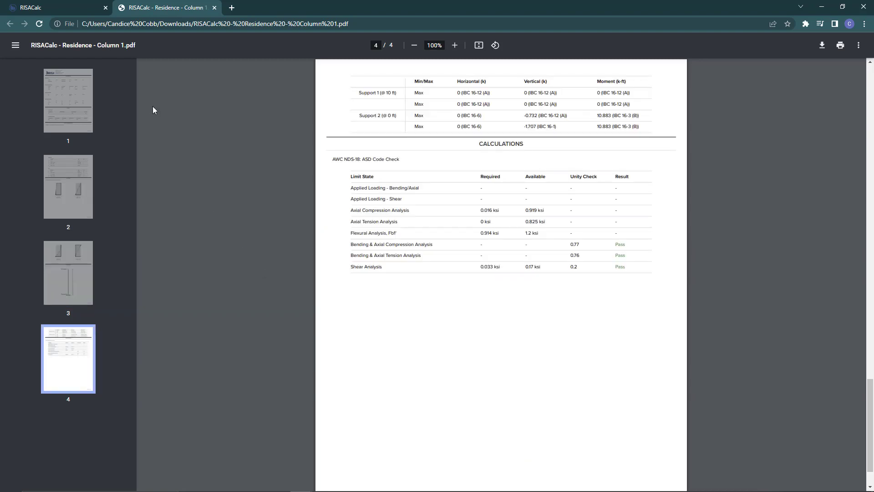
{"action": "left_click", "coordinate": [70, 103]}
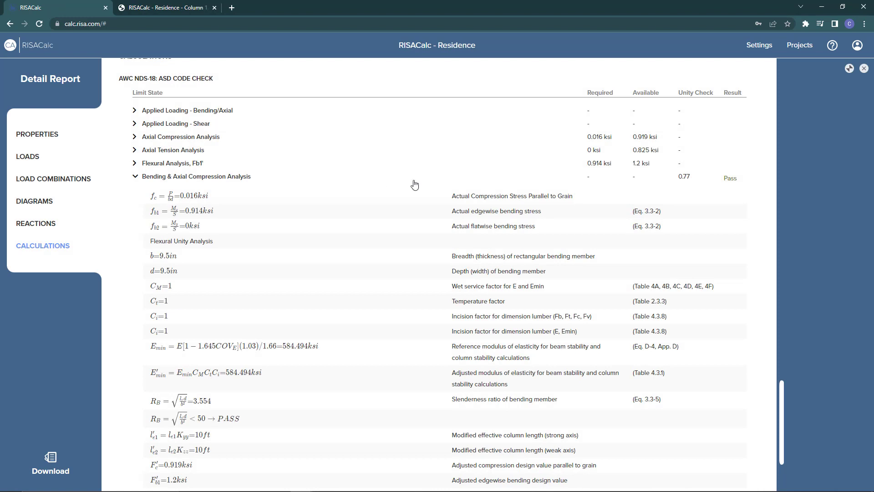
{"action": "left_click", "coordinate": [864, 68]}
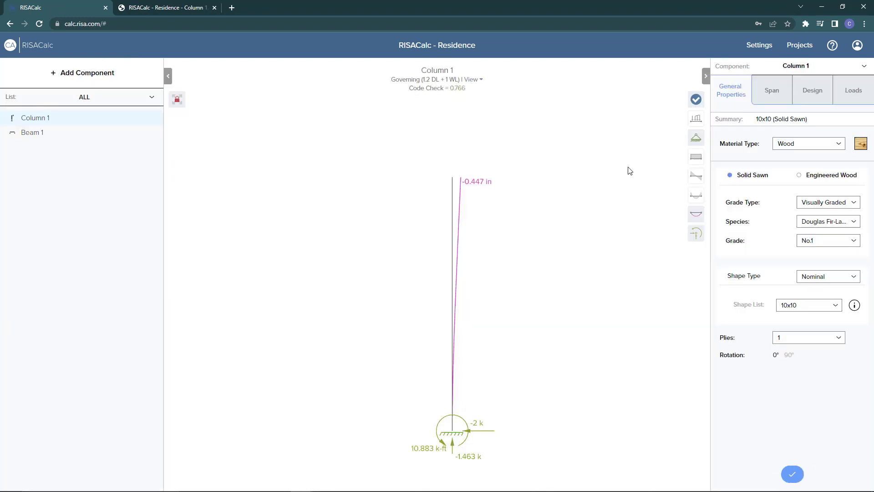